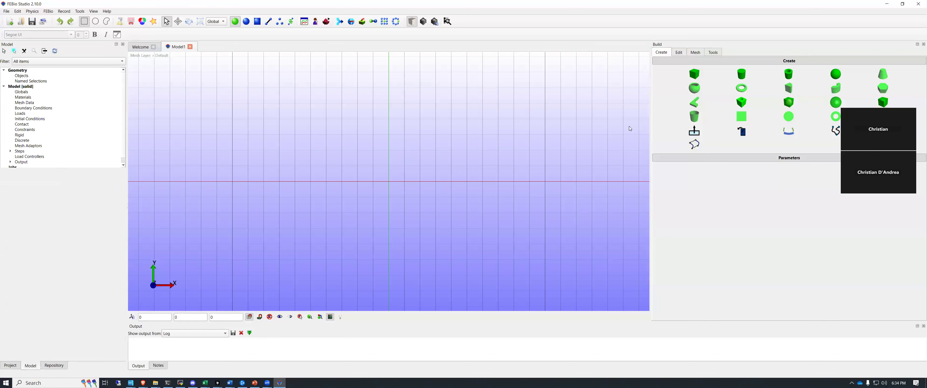
Import the recently used 1_T14.stl geometry into the empty model.
click(6, 11)
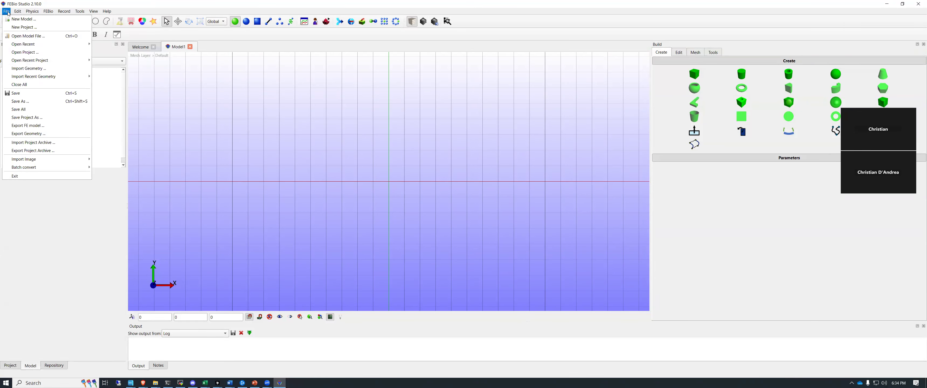
mouse_move(16, 79)
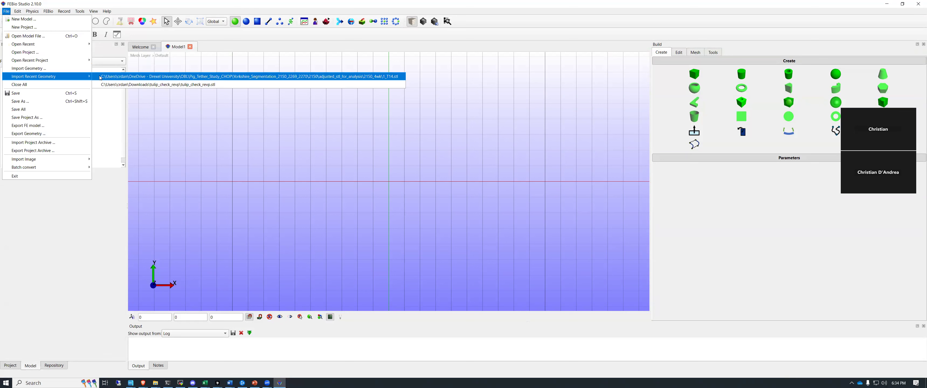
click(130, 76)
drag(391, 212, 356, 111)
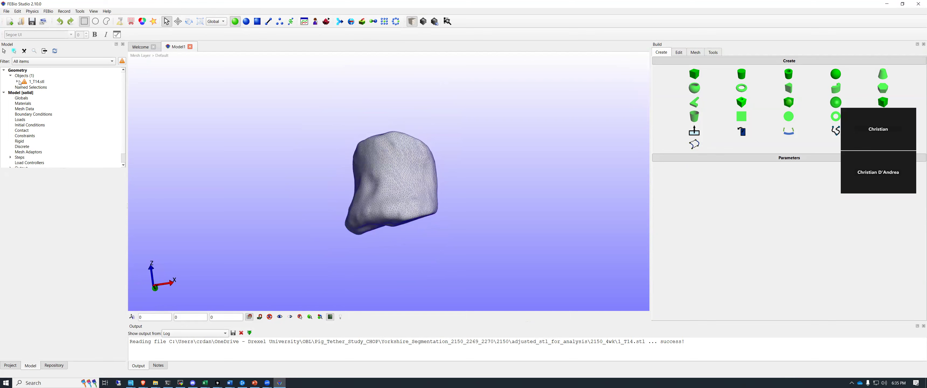
Mesh the imported 1_T14.stl object with the TetGen method using an element size of 4.
click(38, 82)
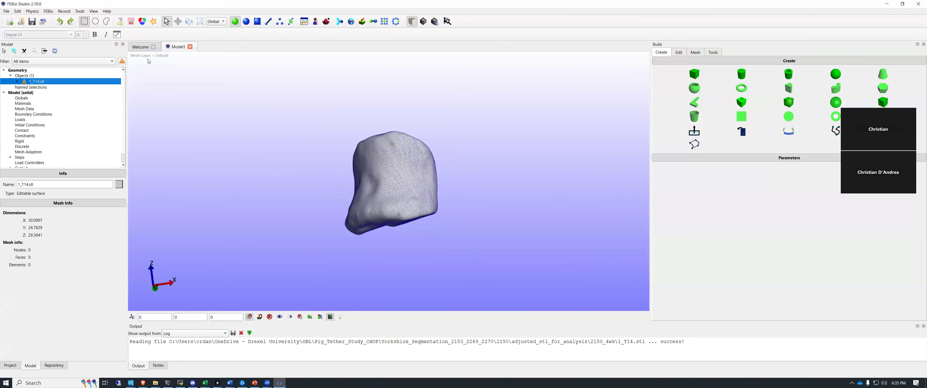
click(698, 53)
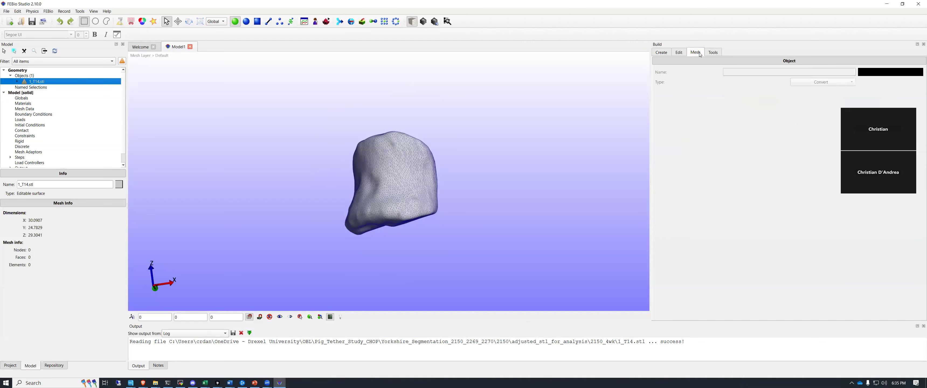
click(400, 161)
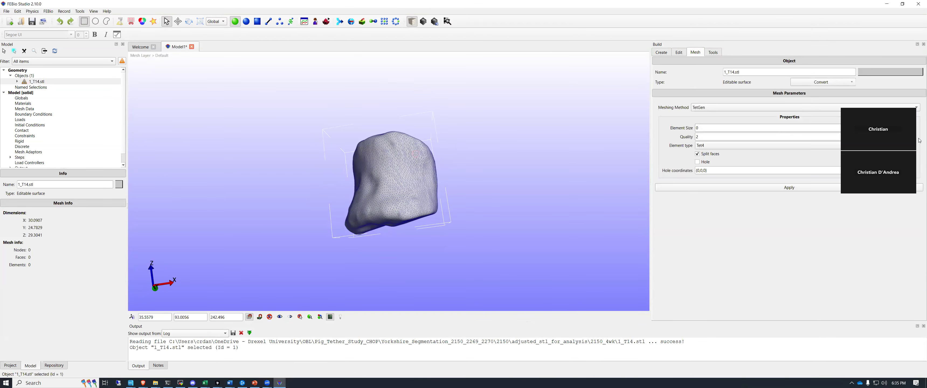
double_click(707, 127)
text(4)
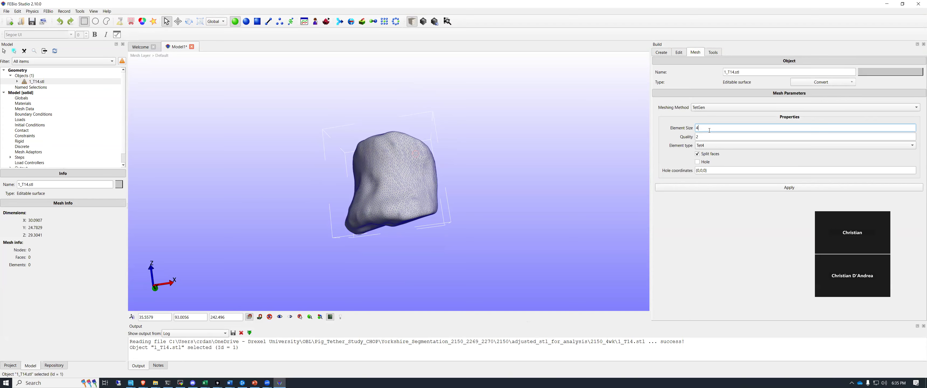
click(728, 189)
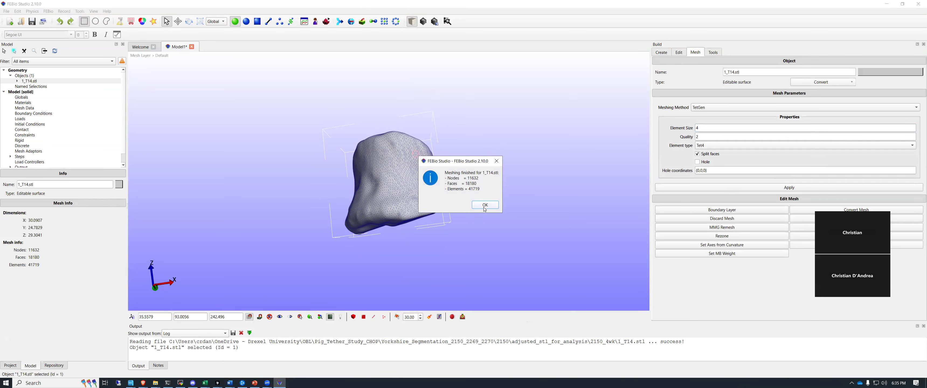
click(485, 205)
Coarsen the object's mesh with MMG Remesh using element size 5 and minimum element size 2.
drag(372, 160, 390, 150)
scroll(383, 167, up, 11)
scroll(383, 166, down, 8)
scroll(382, 167, up, 3)
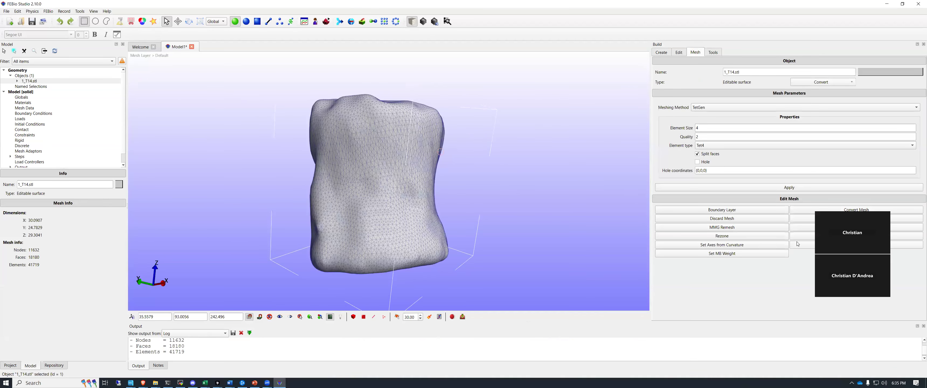
click(727, 230)
double_click(726, 280)
double_click(708, 288)
text(2)
scroll(781, 277, down, 1)
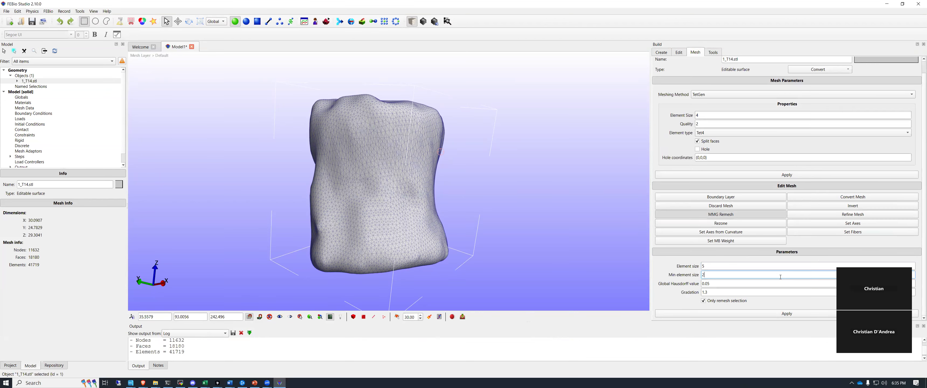
click(774, 317)
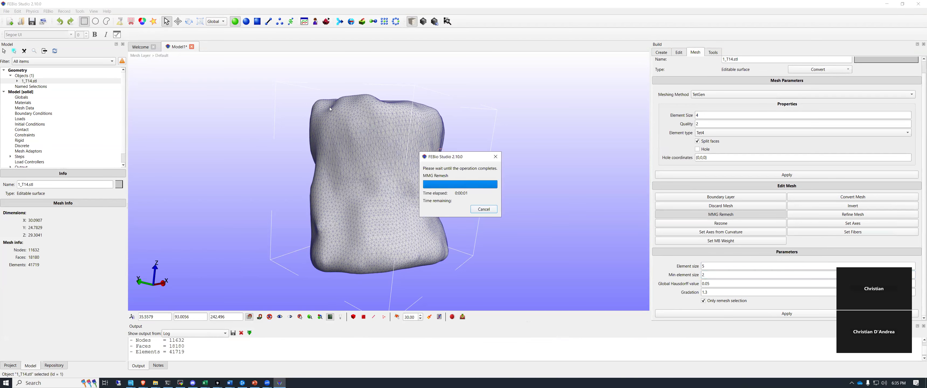
Add an isotropic elastic material named elastic to the model.
drag(376, 159, 413, 207)
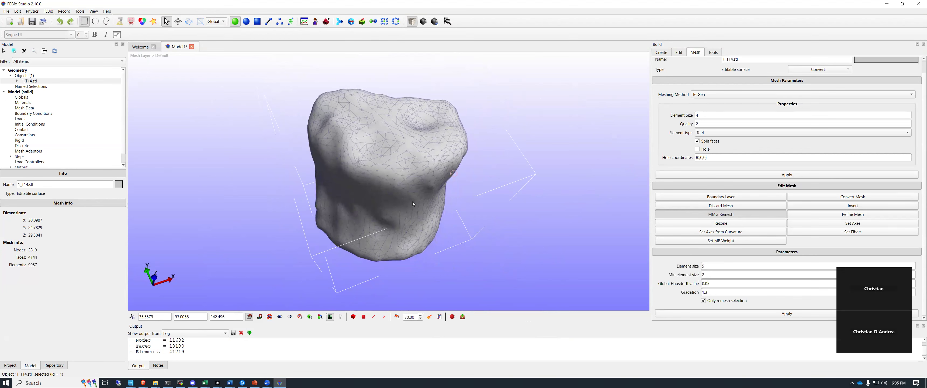
drag(452, 176, 444, 167)
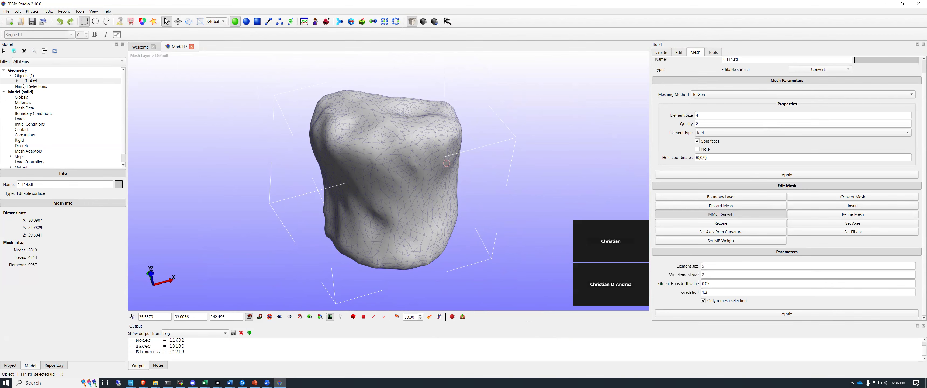
click(22, 104)
right_click(21, 105)
click(40, 108)
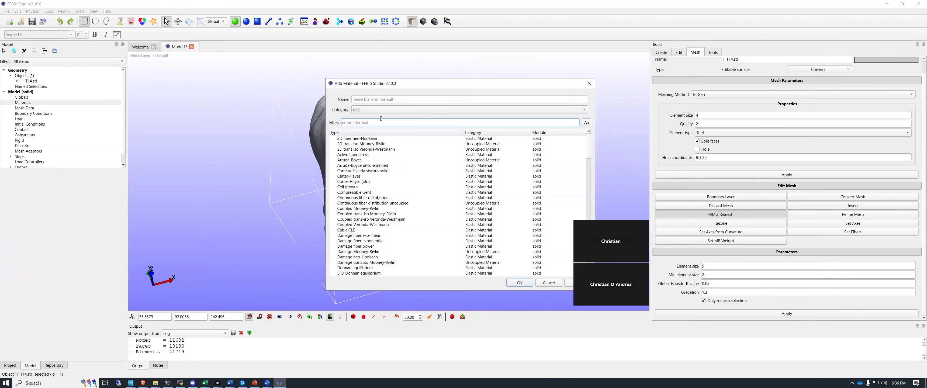
text(elas)
text(elast)
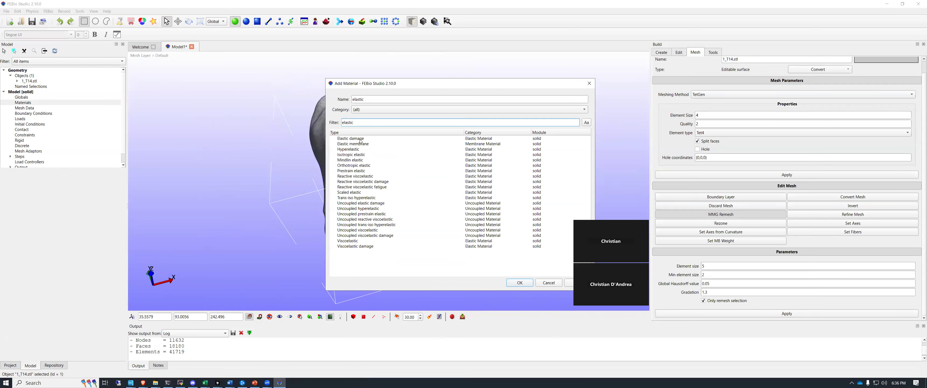
click(359, 155)
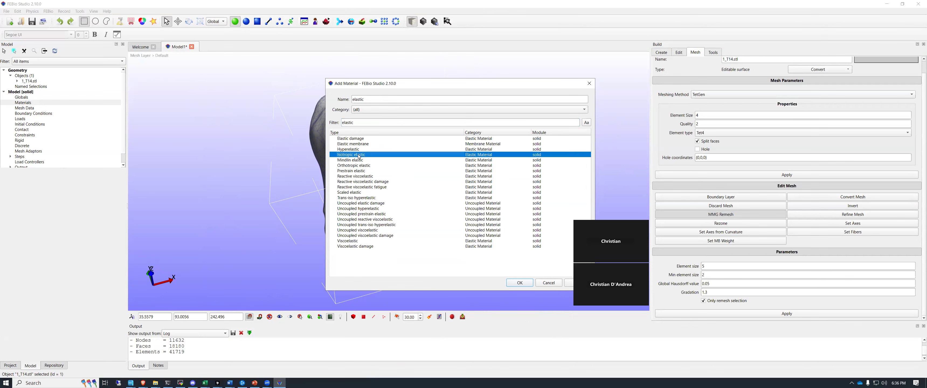
click(519, 283)
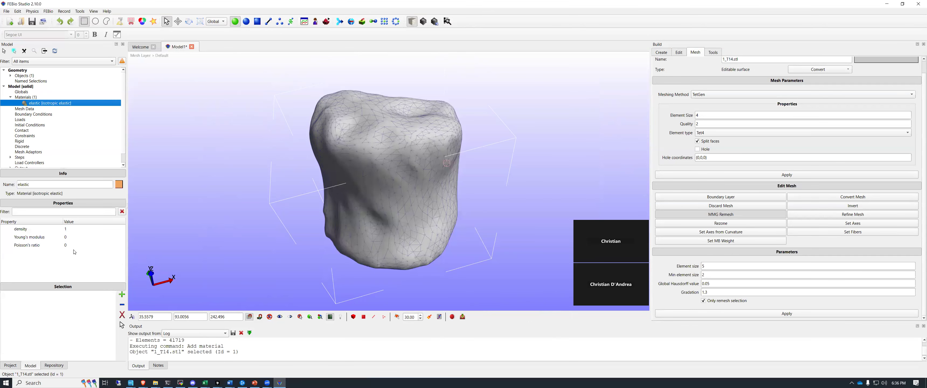
Set the elastic material's Young's modulus to 20, Poisson's ratio to 0.4 and density to 0.1.
click(72, 237)
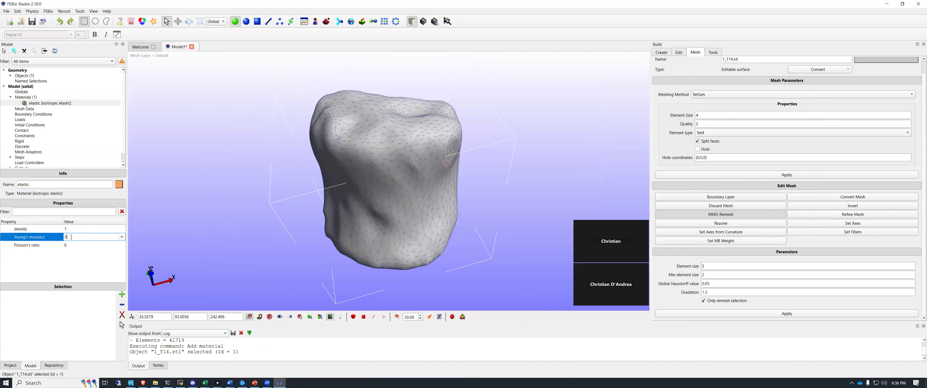
text(20)
key(Tab)
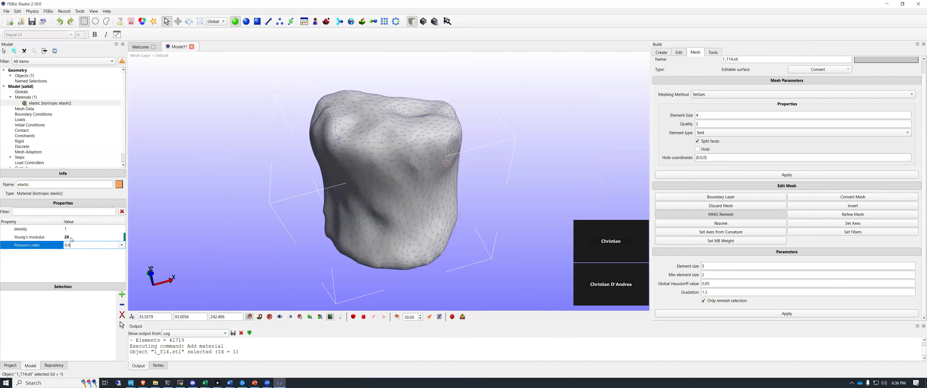
key(Return)
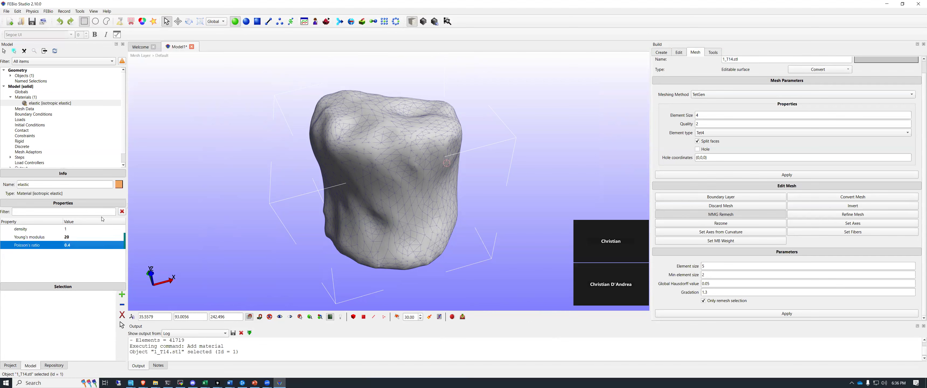
click(60, 104)
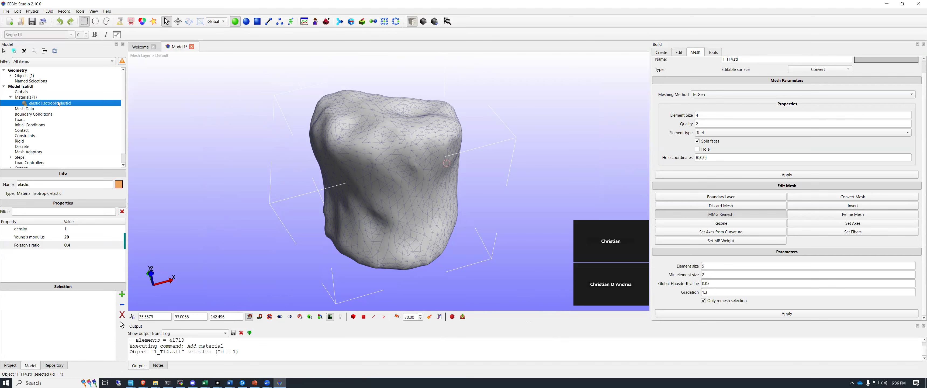
click(75, 229)
text(0.1)
key(Return)
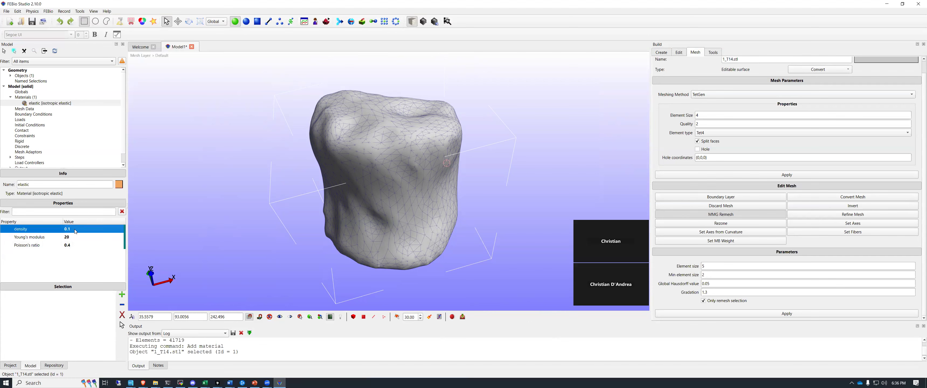
Assign the elastic material to Part1 of the 1_T14.stl object and check the material's assignment.
click(55, 104)
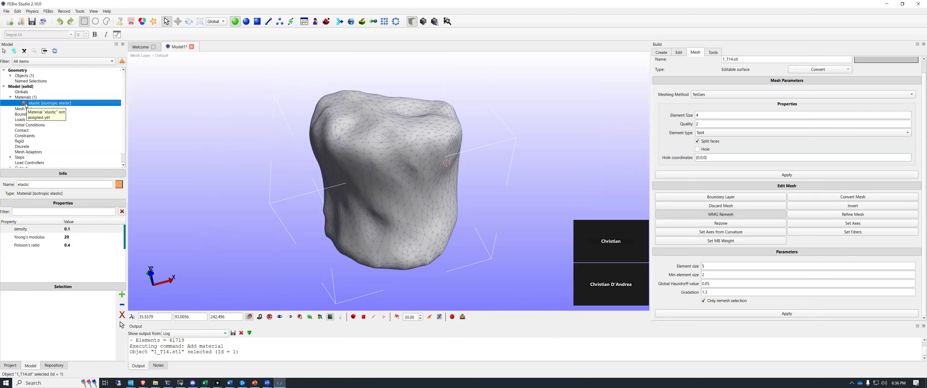
click(10, 75)
click(17, 81)
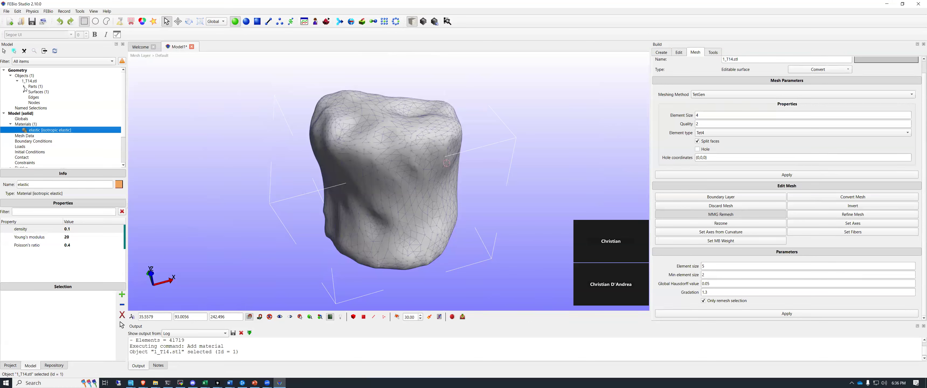
click(31, 82)
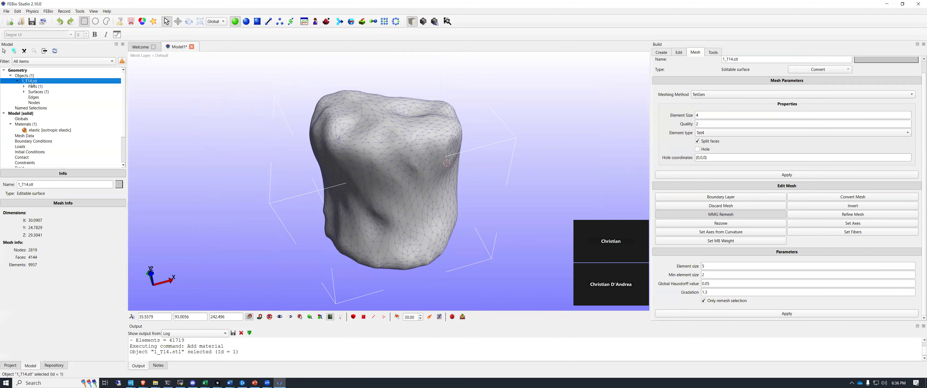
click(27, 87)
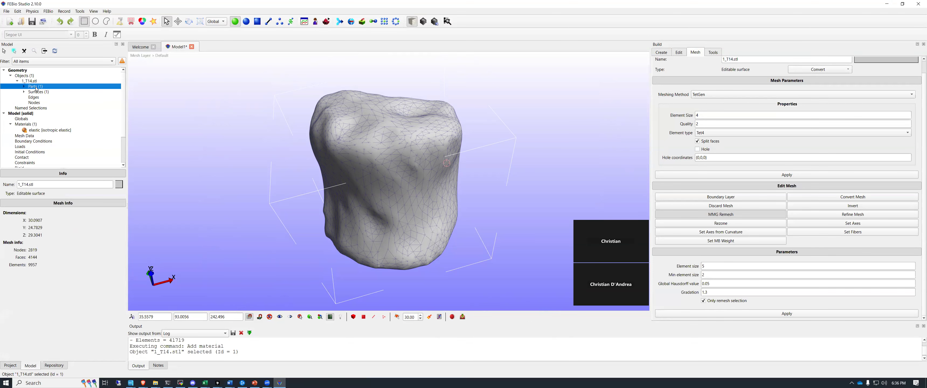
click(24, 86)
click(40, 92)
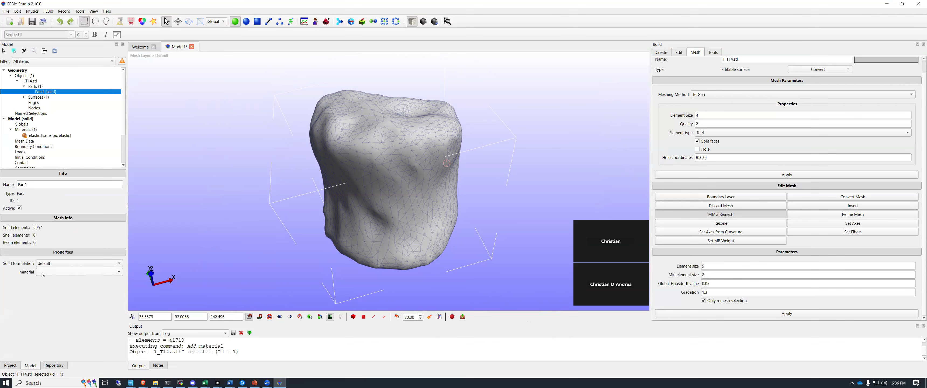
click(53, 273)
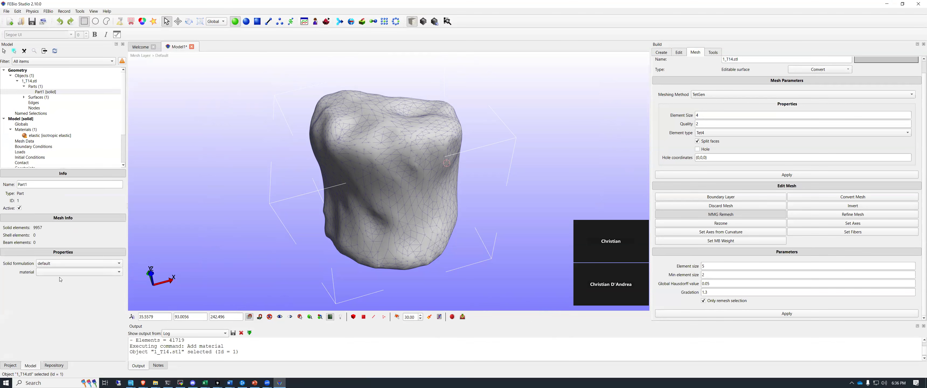
click(60, 277)
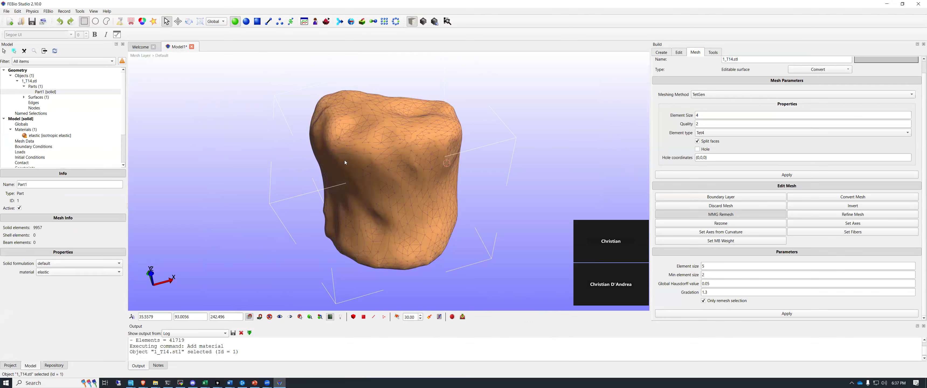
scroll(64, 135, down, 2)
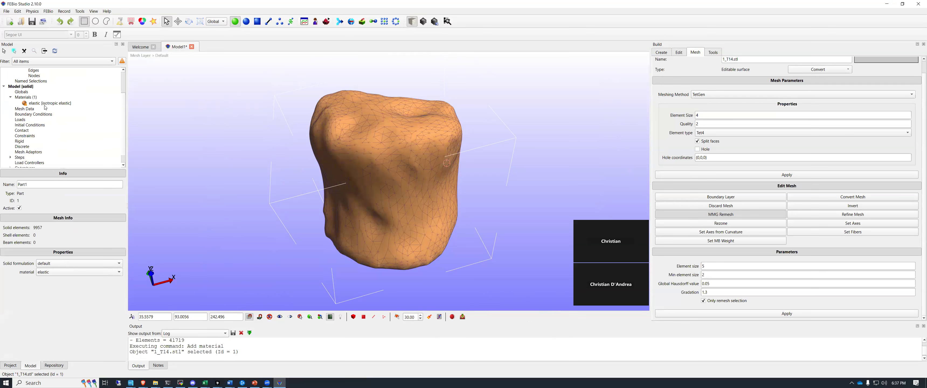
click(26, 104)
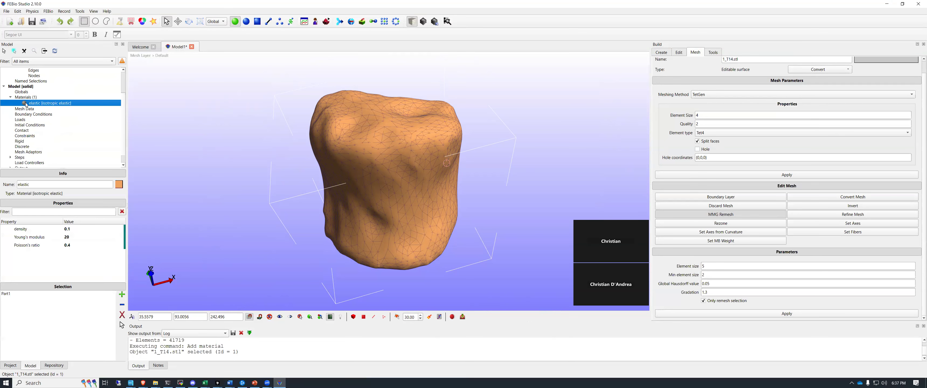
Add a zero displacement nodal boundary condition named anchor to the Initial step, using the Nodal BC category.
click(34, 115)
right_click(33, 114)
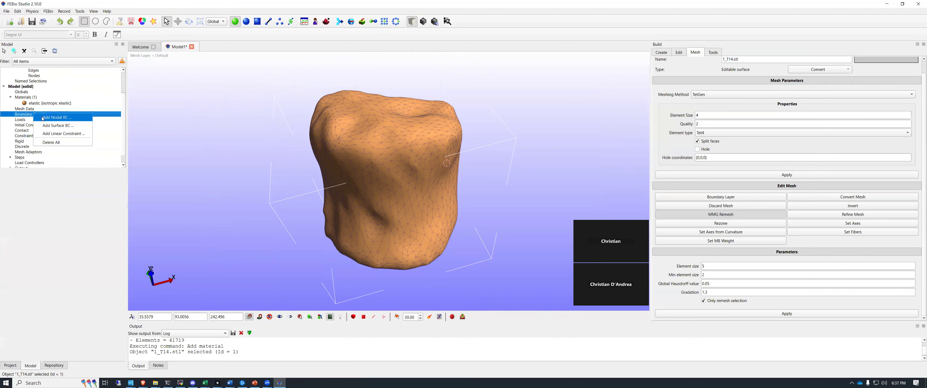
click(69, 119)
click(377, 101)
text(anchor)
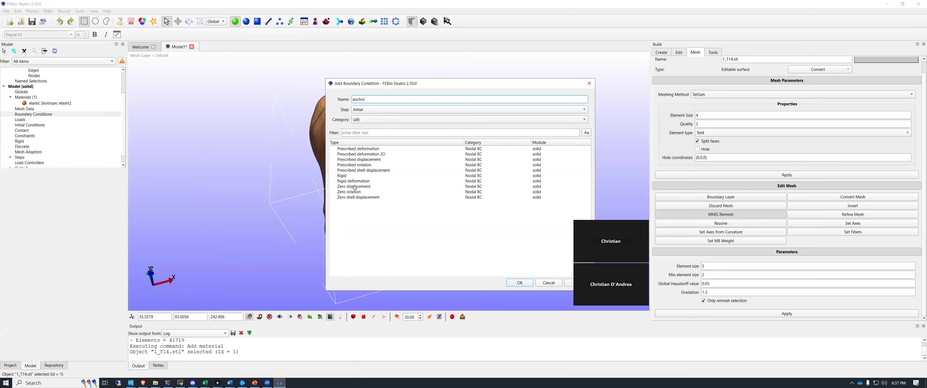
click(372, 119)
click(367, 124)
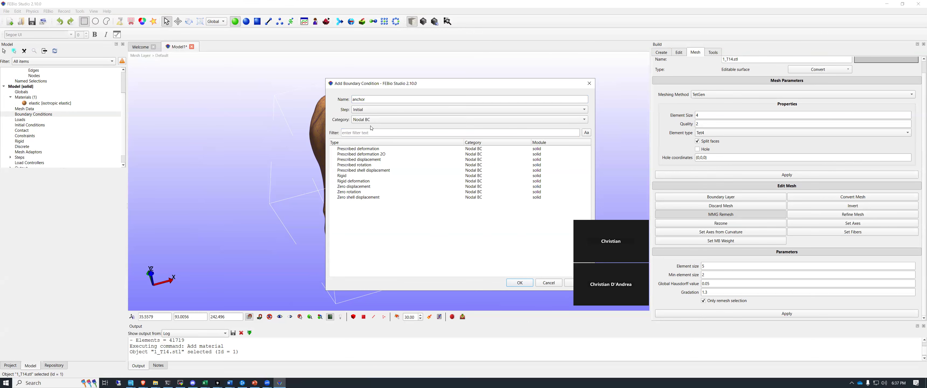
click(359, 187)
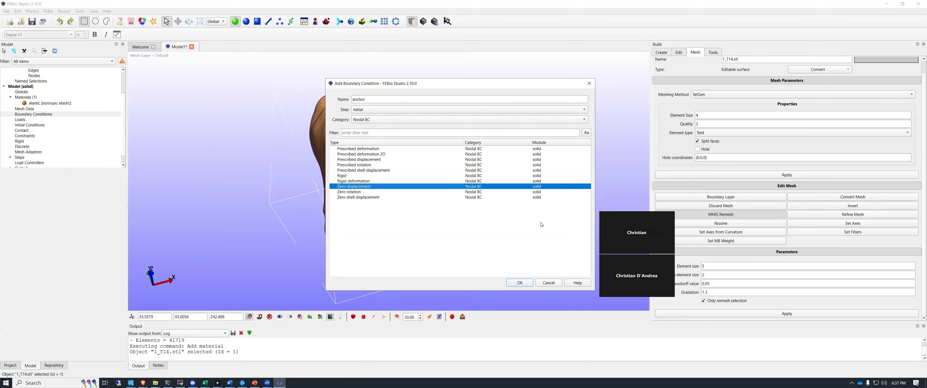
click(520, 283)
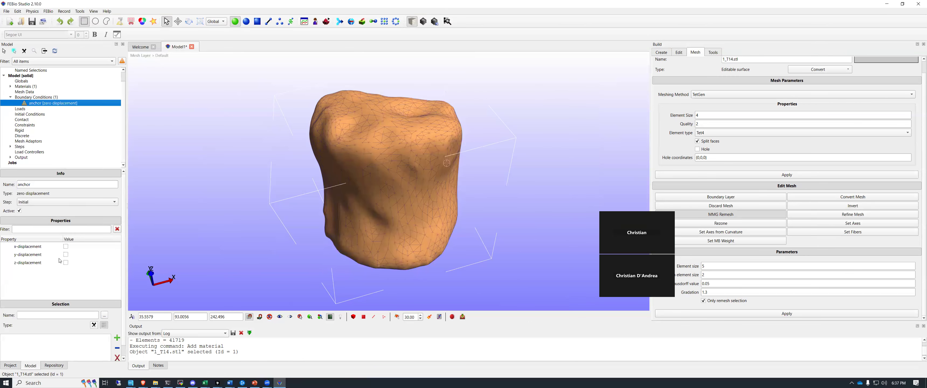
Fix the x-, y- and z-displacement in the anchor boundary condition.
click(67, 247)
click(66, 255)
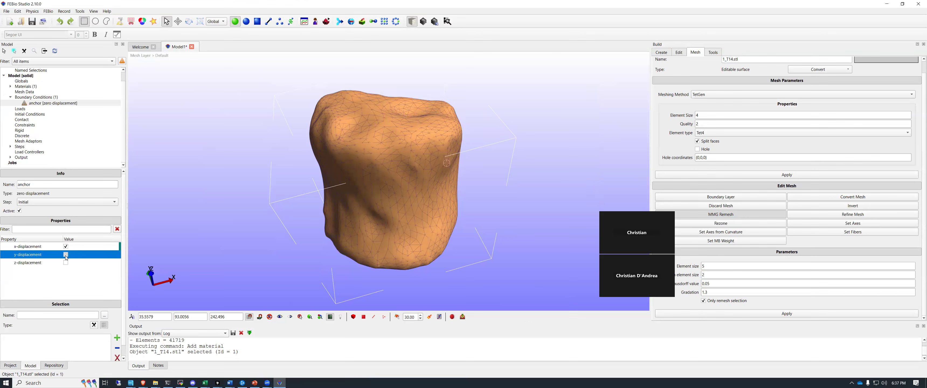
click(67, 263)
scroll(64, 308, down, 1)
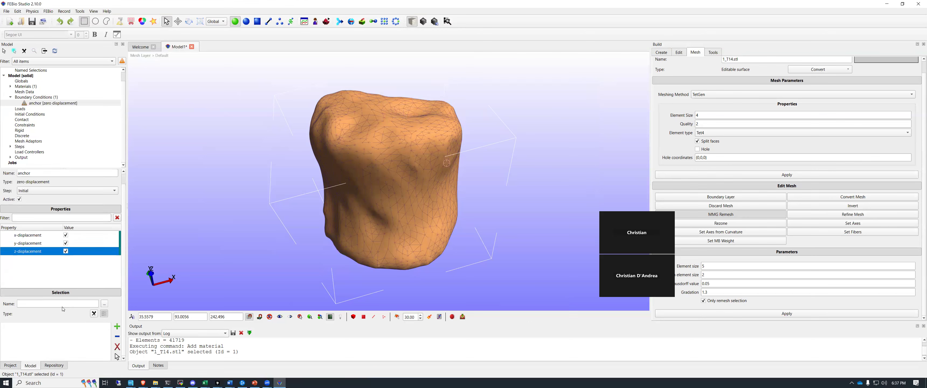
click(68, 302)
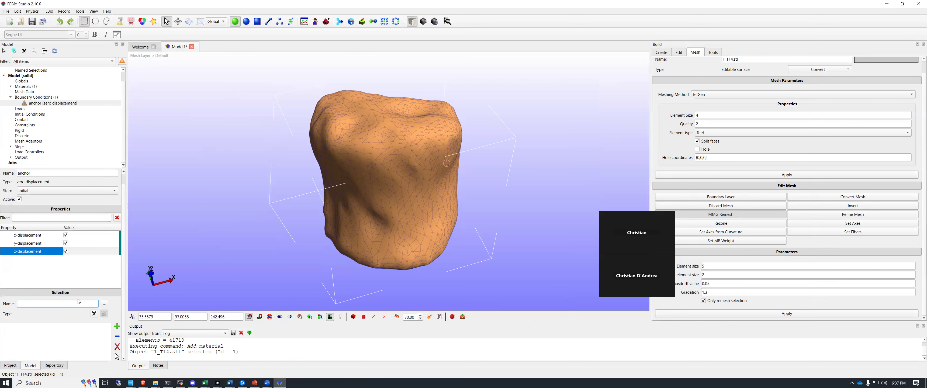
Try assigning the whole Part1 to the anchor boundary condition and remove it again.
drag(410, 249, 407, 174)
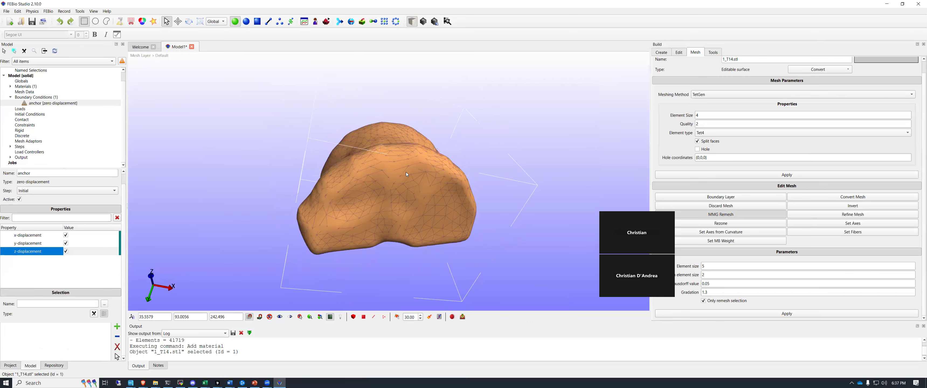
click(27, 304)
text(anhor)
text(_++n)
text(odes)
click(117, 327)
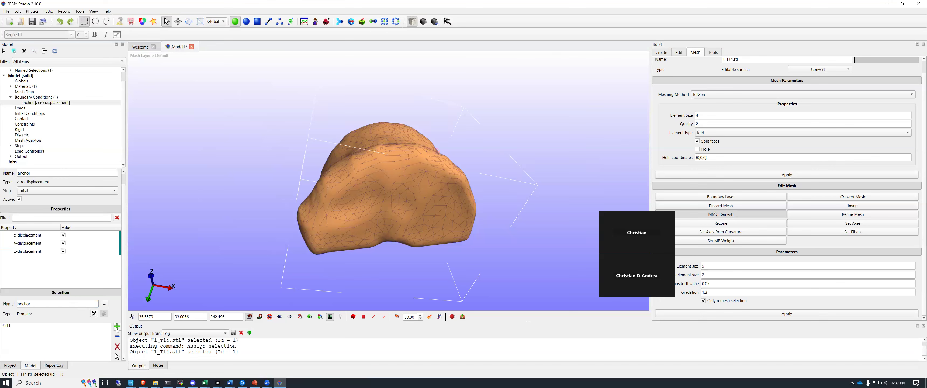
click(117, 336)
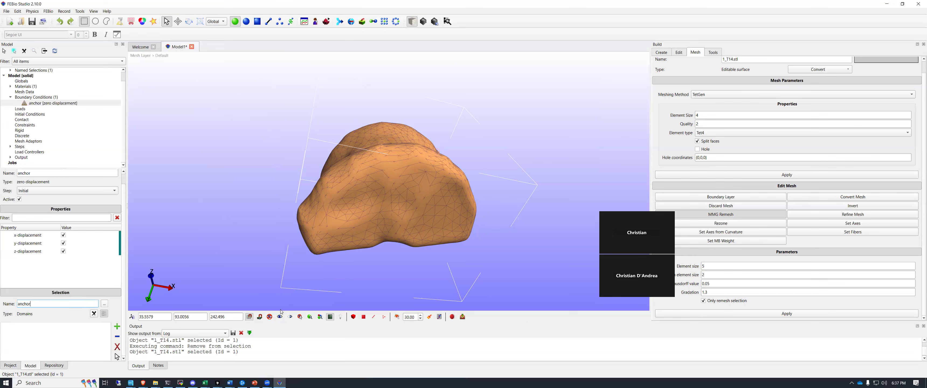
Select the mesh nodes across the object's low-Z end face and inspect the selection from several angles.
click(385, 318)
middle_drag(372, 217, 463, 159)
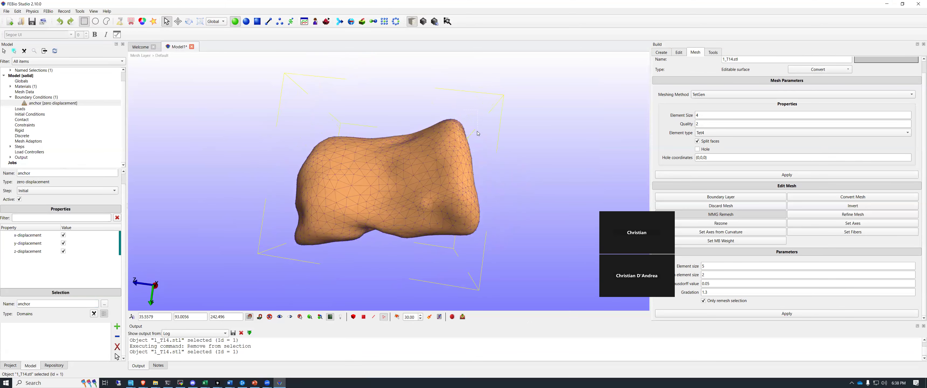
click(469, 120)
middle_drag(478, 211, 472, 163)
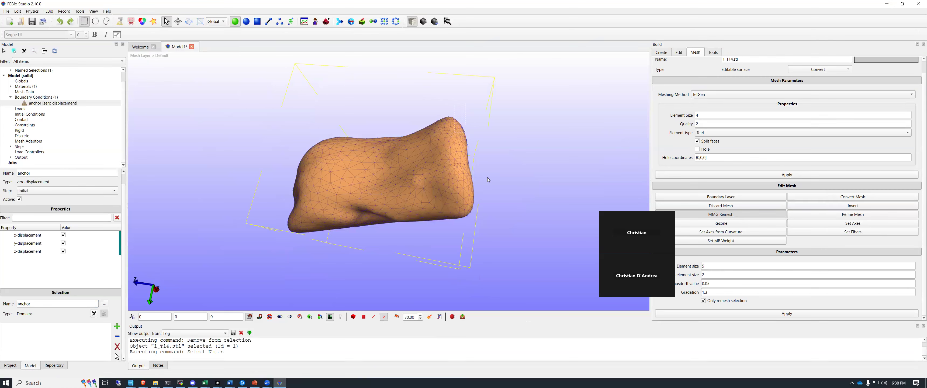
drag(492, 141, 492, 140)
drag(486, 180, 491, 183)
shift+drag(499, 231, 496, 204)
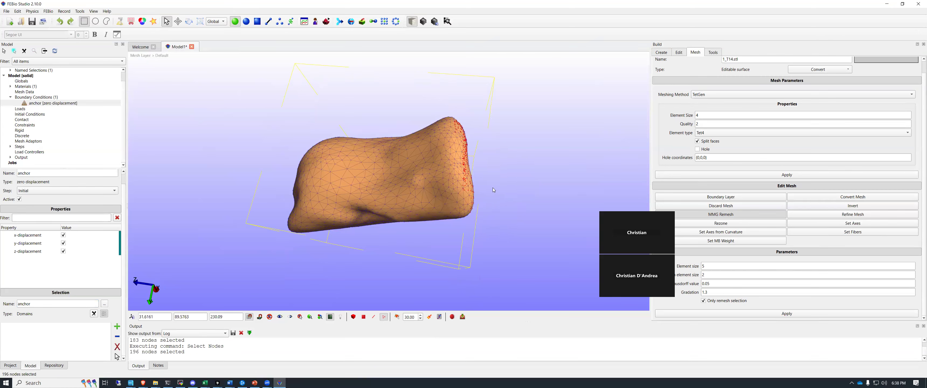
middle_drag(534, 141, 521, 127)
scroll(522, 125, up, 5)
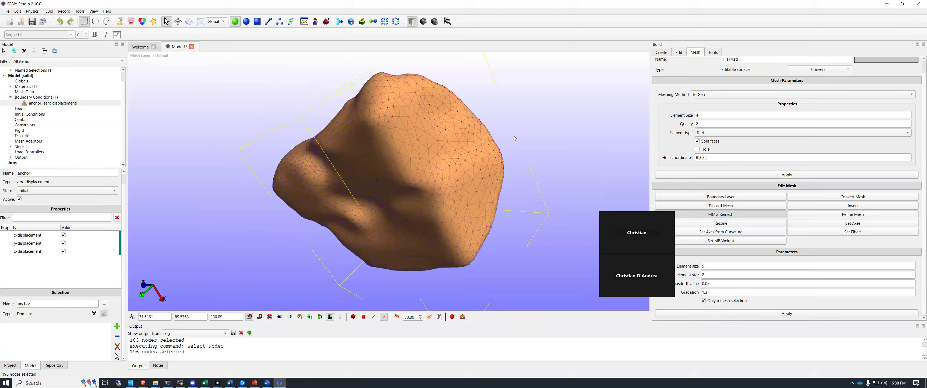
drag(506, 123, 463, 208)
scroll(462, 208, down, 3)
scroll(461, 209, down, 3)
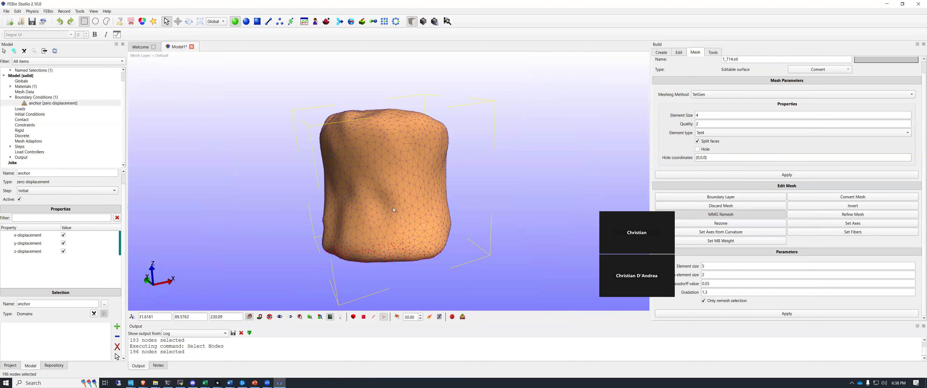
Try to assign the selected end-face nodes to the anchor condition's existing domain selection.
click(117, 327)
key(Return)
middle_drag(331, 244, 361, 197)
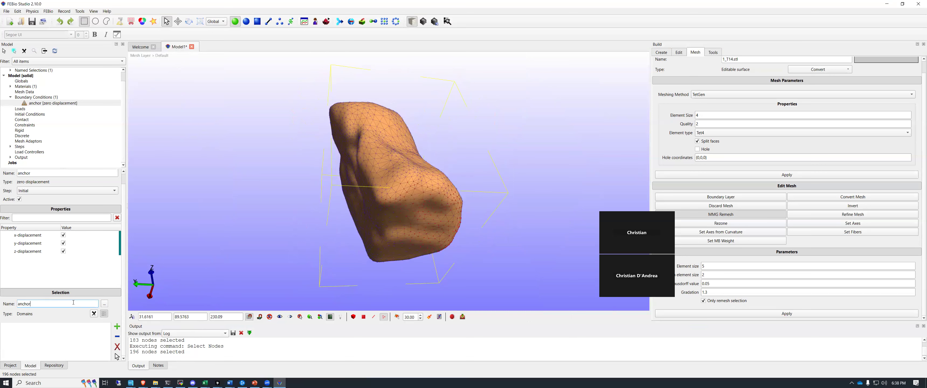
click(117, 327)
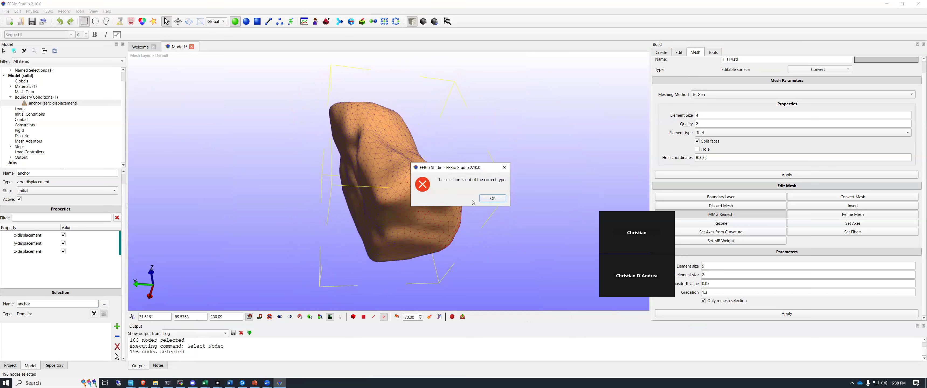
click(492, 199)
click(118, 347)
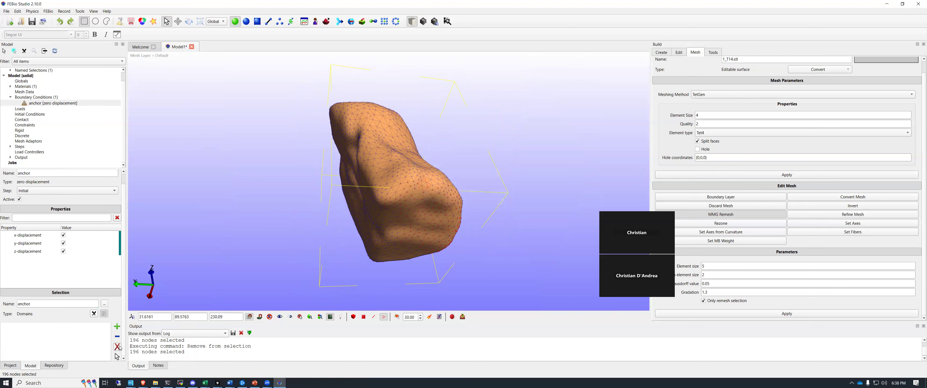
click(117, 327)
key(Return)
scroll(42, 148, up, 1)
Detach the domain selection from the anchor boundary condition and assign the selected end-face nodes to it.
click(41, 114)
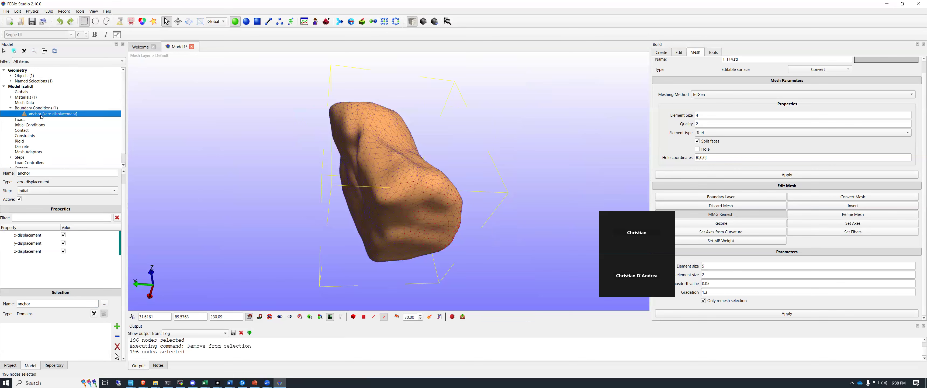
click(25, 315)
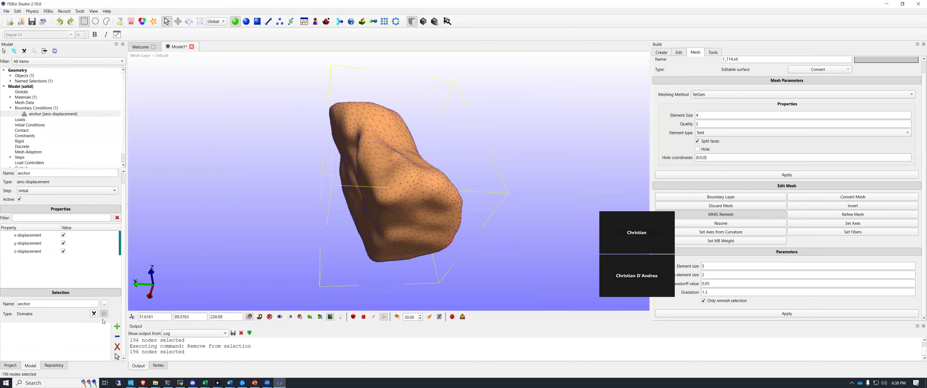
click(94, 315)
drag(429, 254, 426, 229)
click(117, 327)
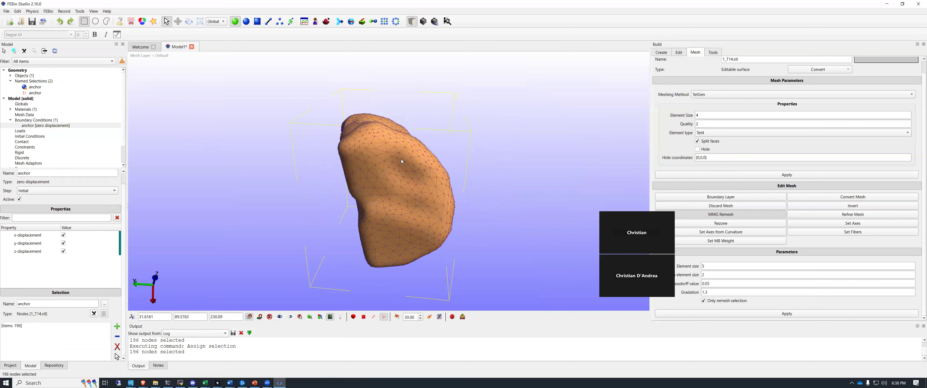
double_click(33, 304)
drag(544, 107, 481, 146)
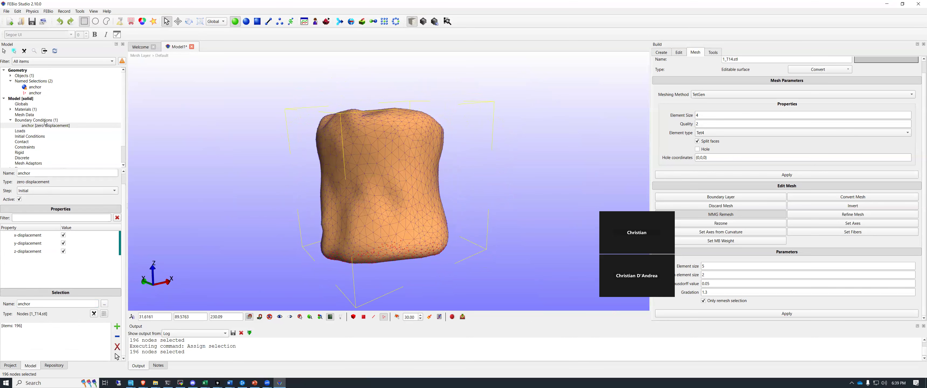
Add a nodal force load named load to the Initial step, applied to the selected nodes.
click(10, 120)
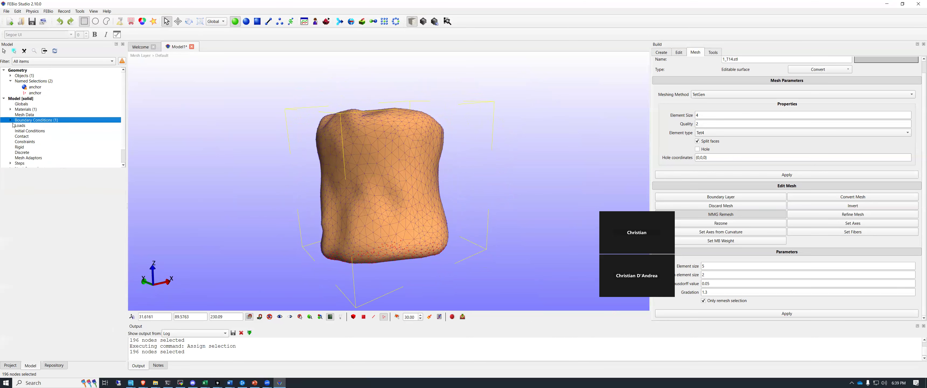
right_click(25, 125)
click(44, 129)
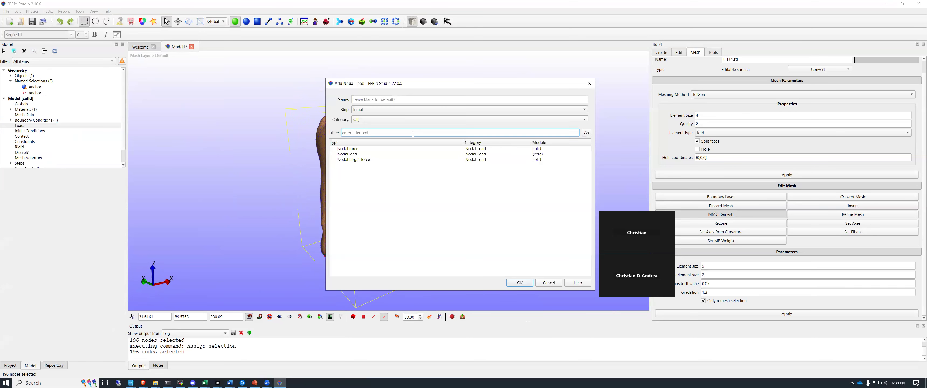
click(374, 100)
text(load)
click(378, 122)
click(374, 127)
click(366, 133)
double_click(353, 151)
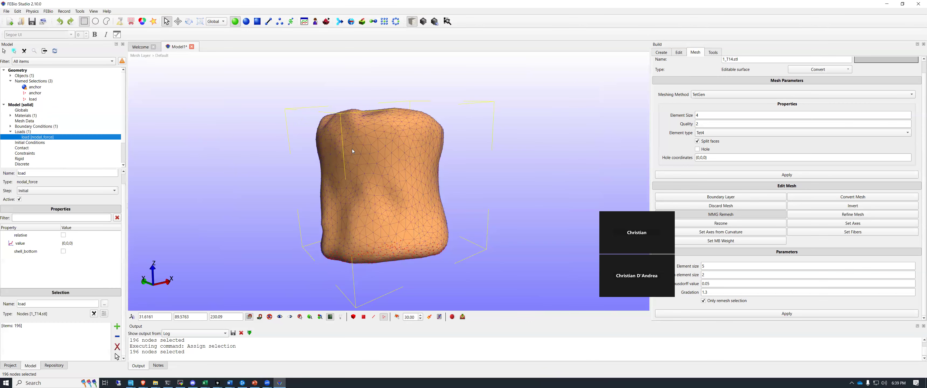
Set the nodal force value of the load to (0,0,50).
click(72, 244)
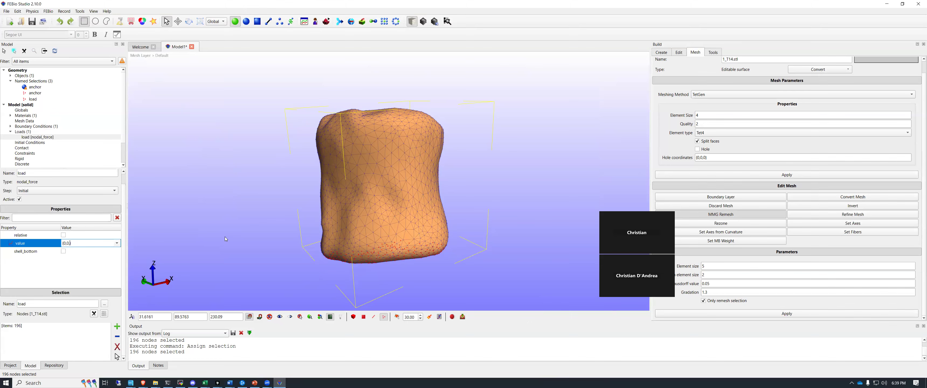
drag(224, 237, 250, 191)
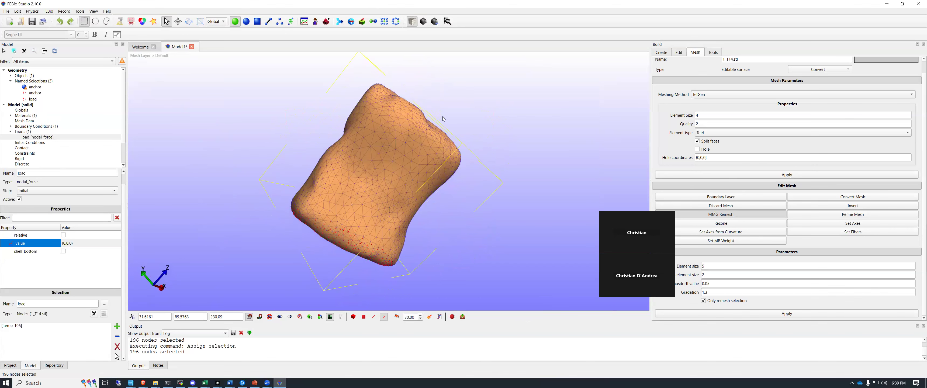
click(69, 244)
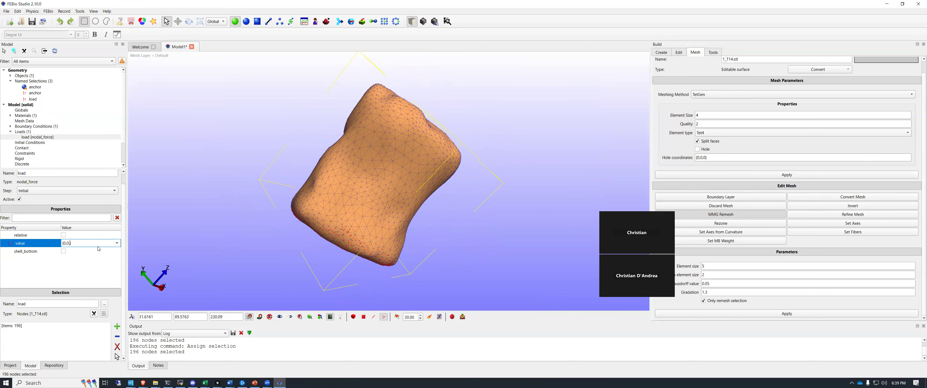
key(Return)
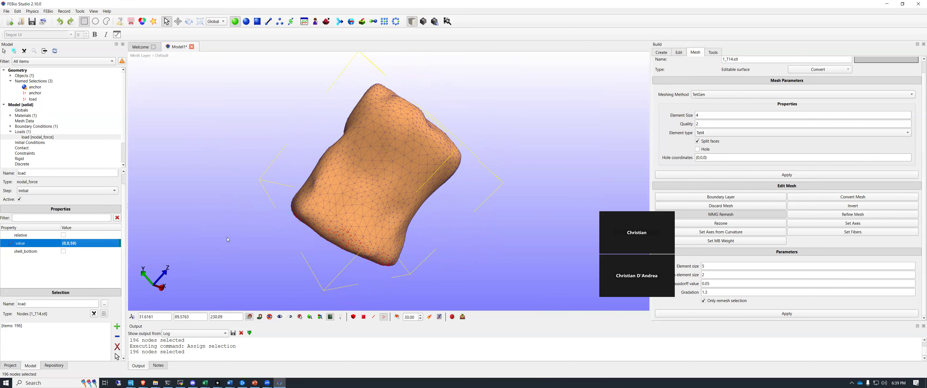
click(10, 132)
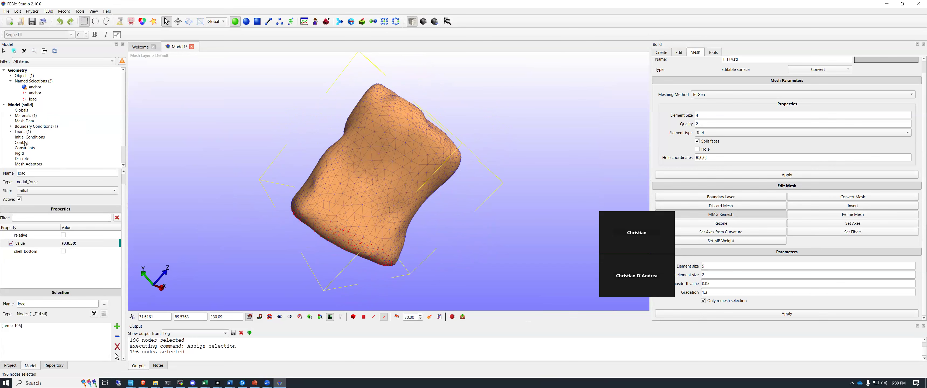
Add a new analysis step after the Initial step.
scroll(18, 156, down, 2)
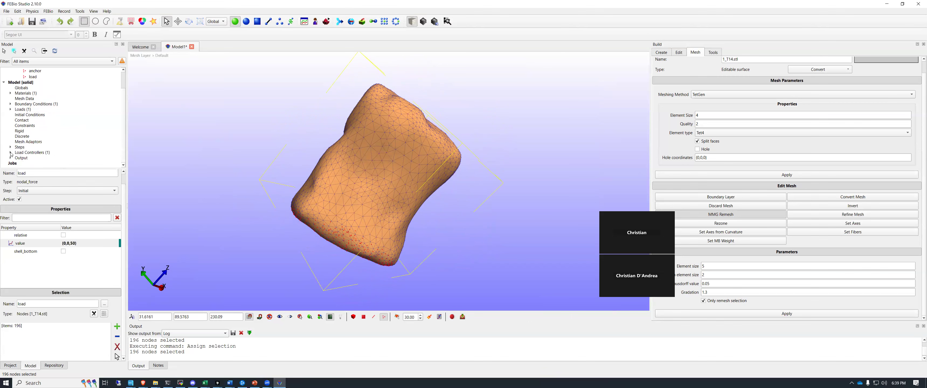
middle_drag(445, 102, 389, 110)
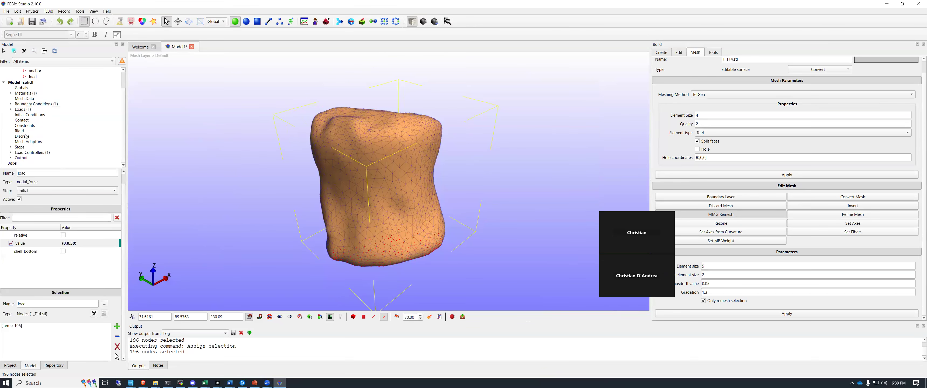
click(10, 147)
right_click(18, 142)
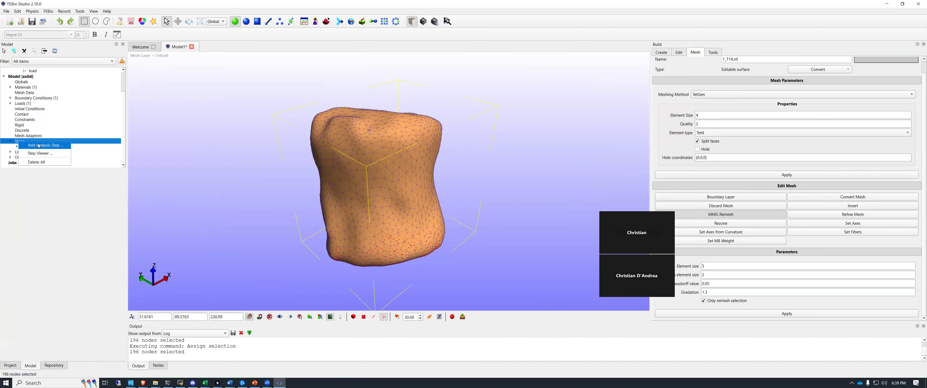
click(40, 145)
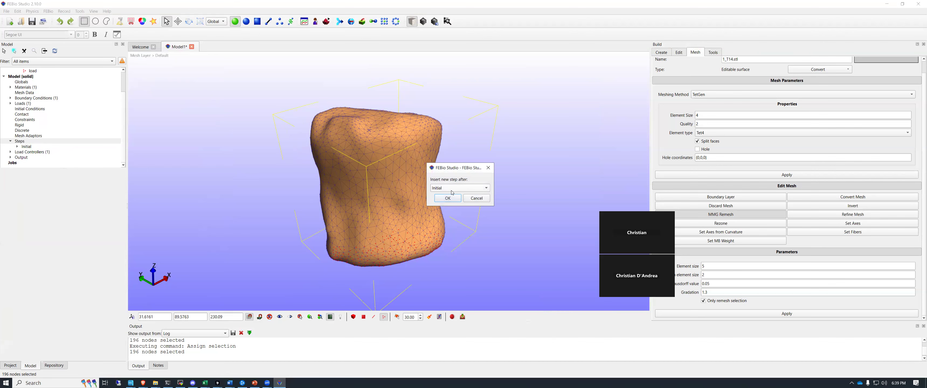
click(447, 199)
scroll(36, 159, down, 1)
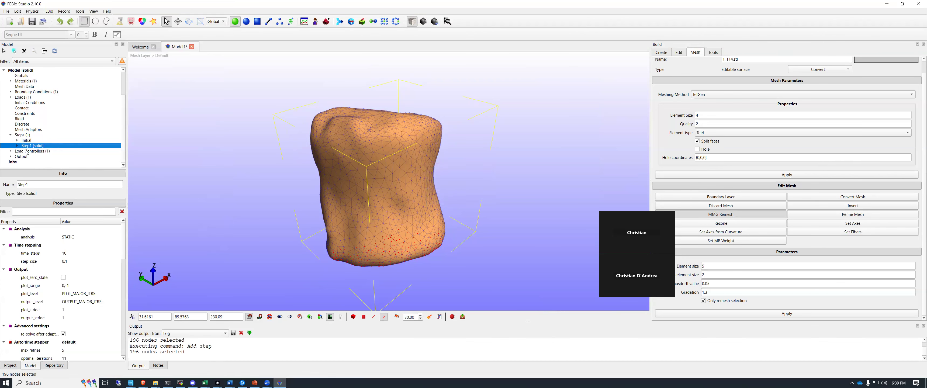
Review the new analysis step's solver and time stepping settings and the load curve of load controller LC1.
scroll(66, 292, down, 10)
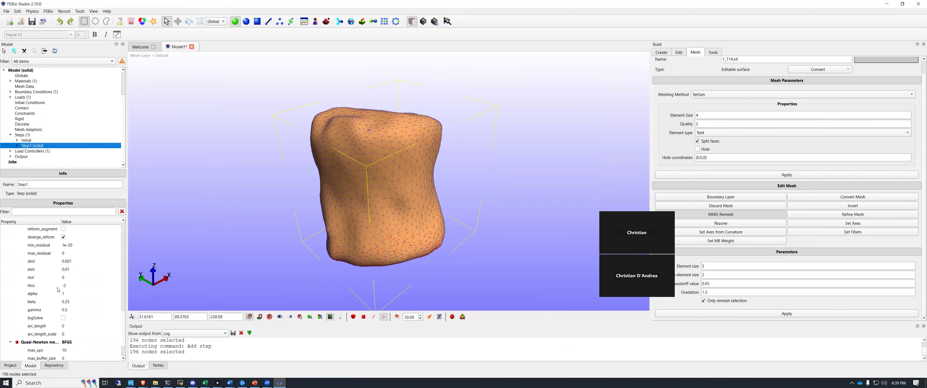
scroll(61, 290, up, 10)
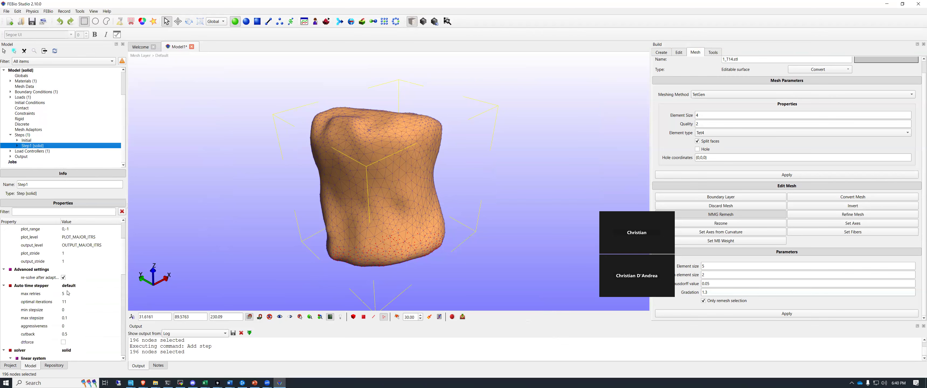
scroll(70, 293, up, 1)
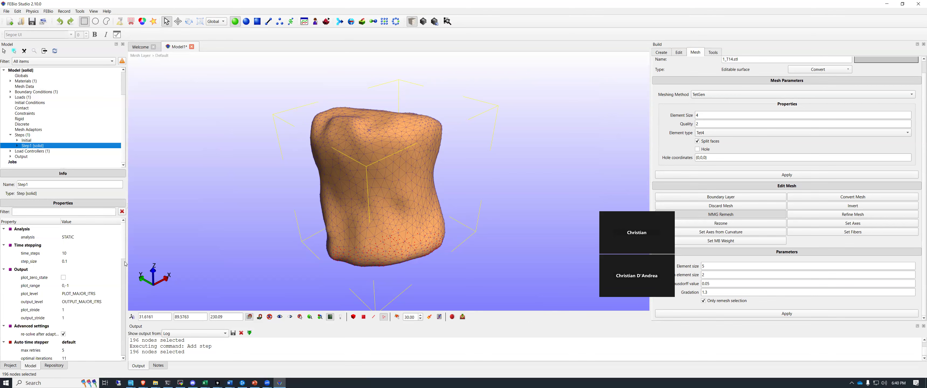
click(11, 151)
click(25, 156)
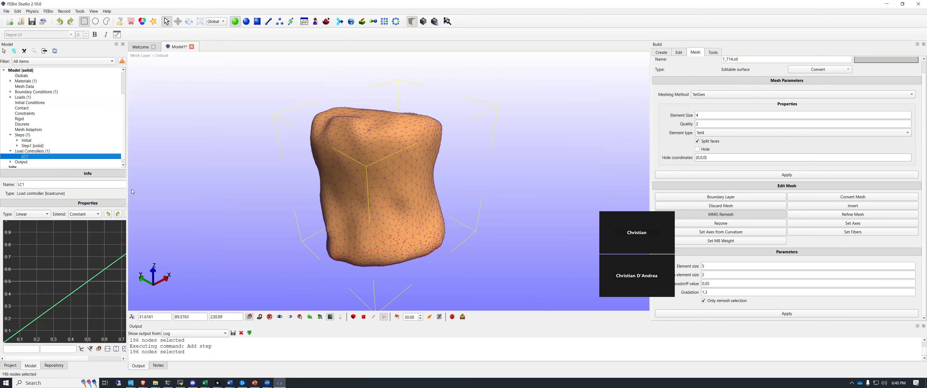
drag(127, 187, 252, 188)
scroll(122, 288, down, 3)
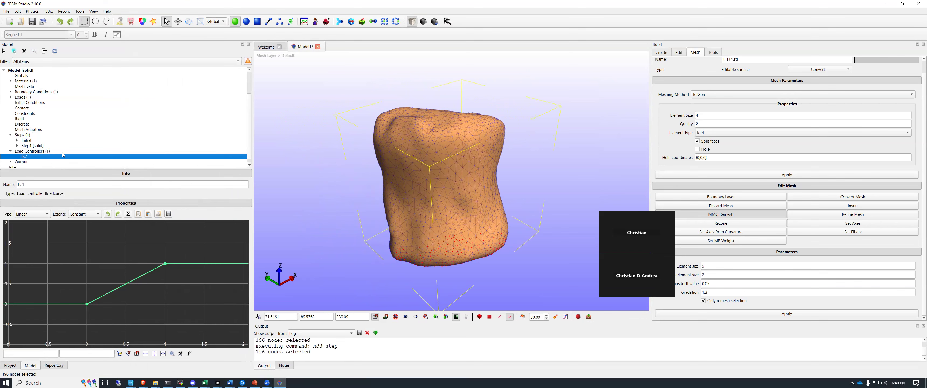
scroll(40, 149, down, 1)
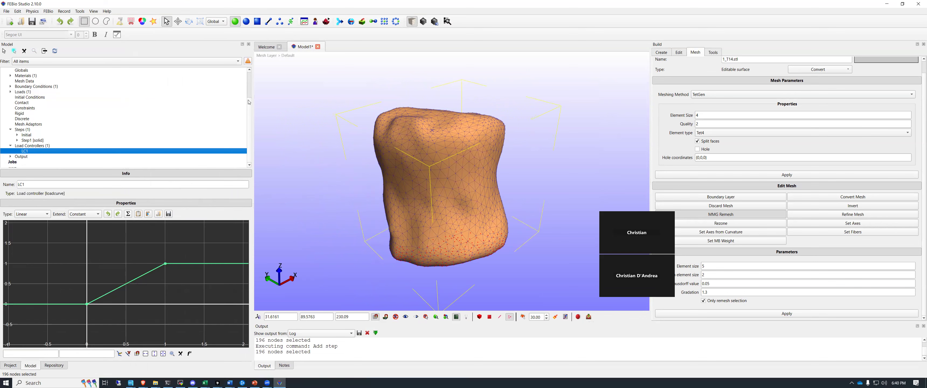
Save the model as Model1.fs2 in the MyProject jobs folder so that it can be run.
click(326, 22)
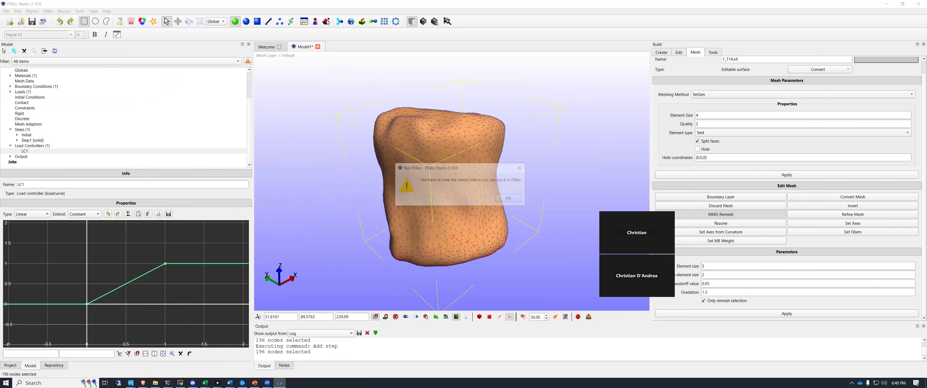
click(509, 199)
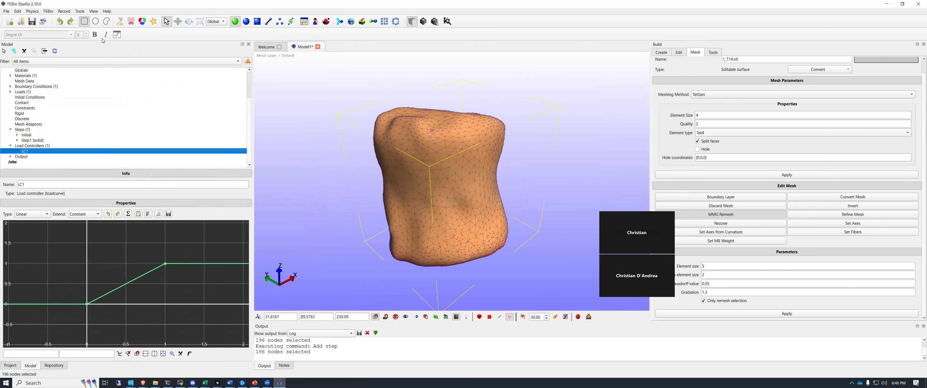
click(32, 21)
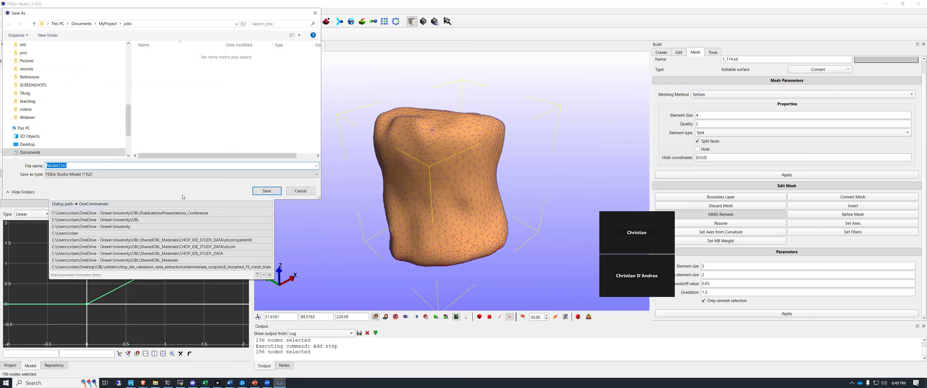
click(268, 192)
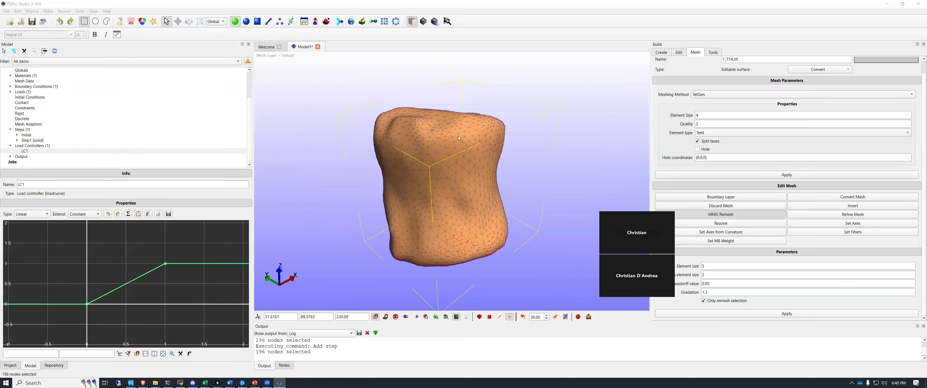
Run the FEBio job Model1 and close the job monitor.
click(326, 22)
click(469, 238)
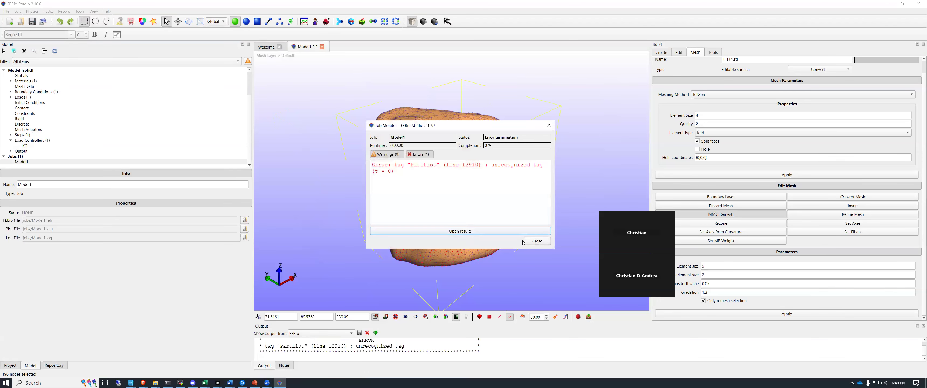
click(531, 242)
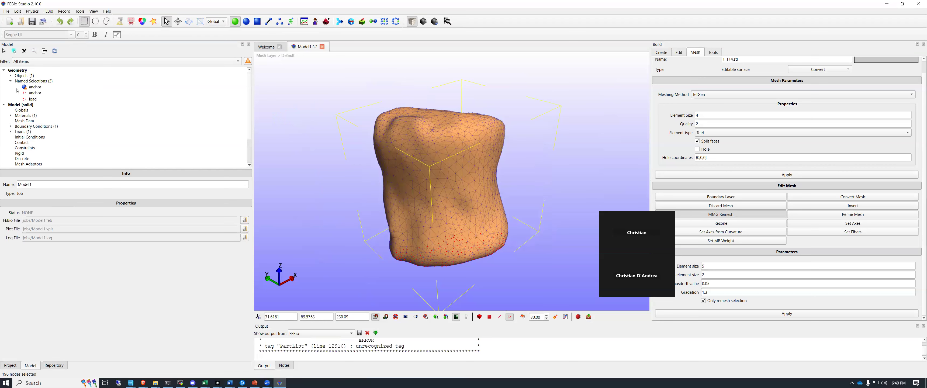
Set the solid formulation of Part1 in the 1_T14.stl object to elastic-solid.
click(11, 81)
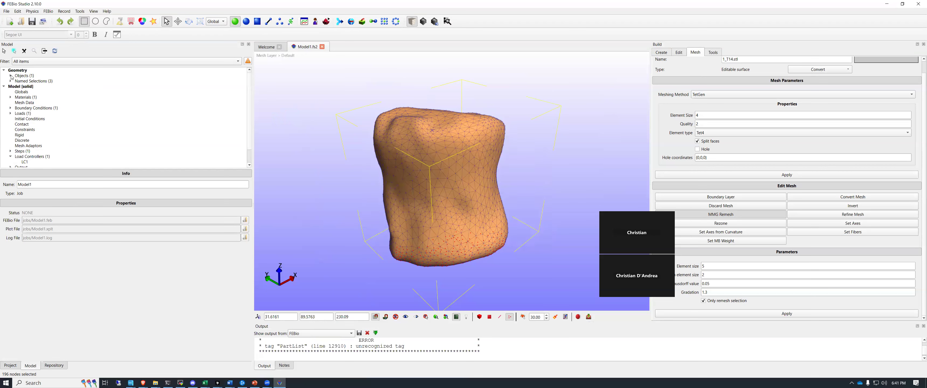
click(10, 75)
click(24, 81)
click(17, 81)
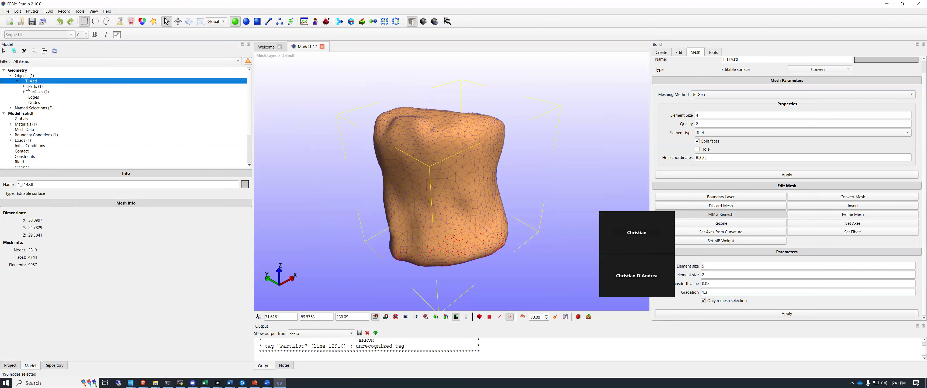
click(23, 86)
click(45, 92)
click(71, 263)
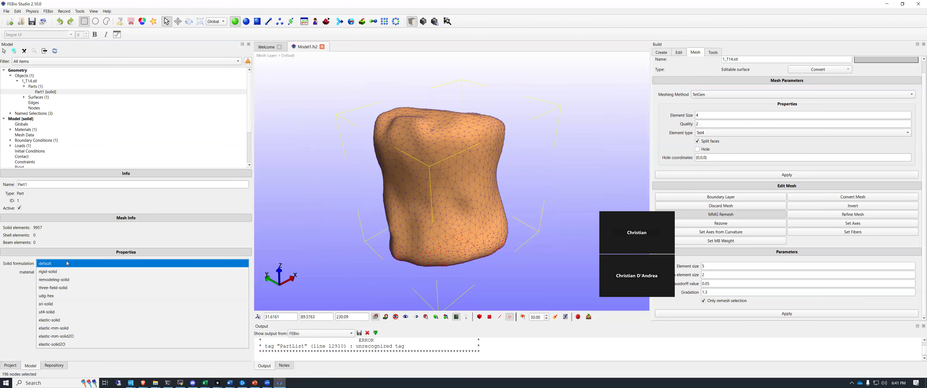
click(71, 320)
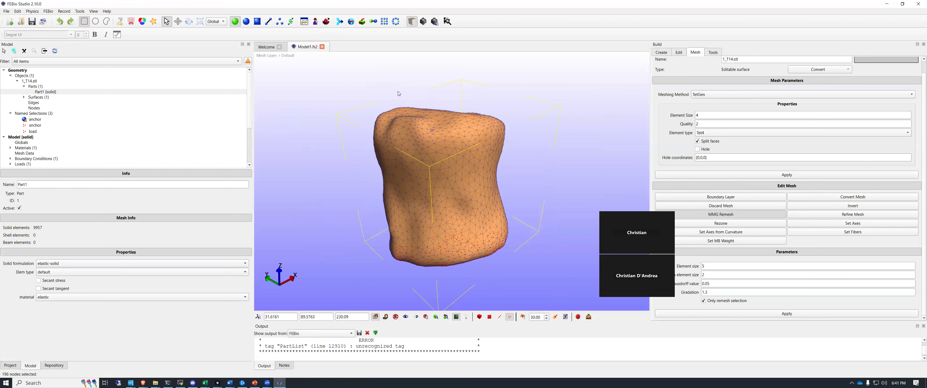
Rerun job Model1 in FEBio, overwriting its existing results, and read the error report in the job monitor.
key(F5)
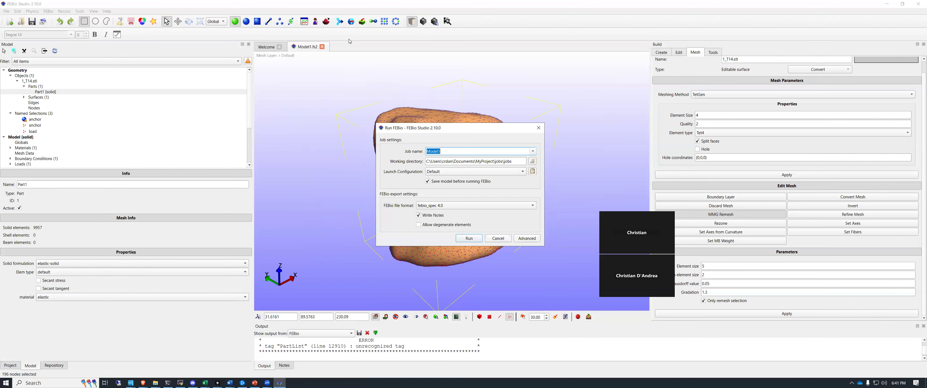
click(469, 238)
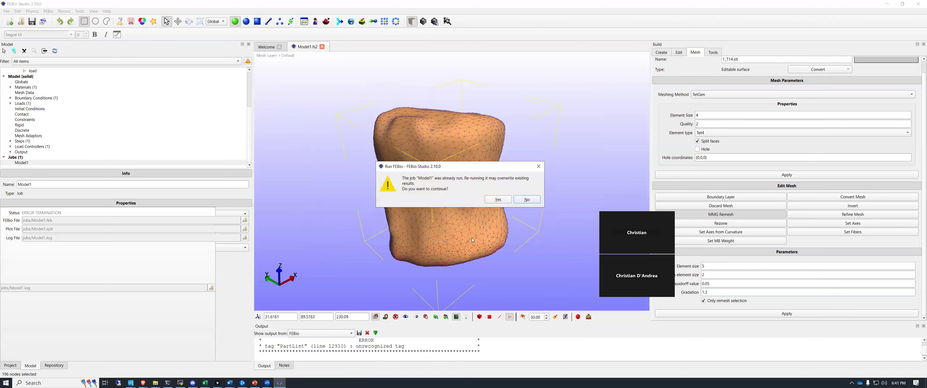
click(495, 201)
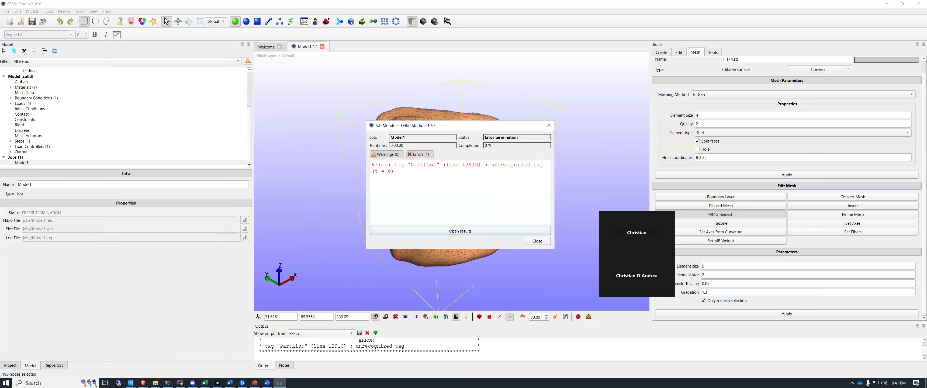
double_click(425, 164)
triple_click(390, 167)
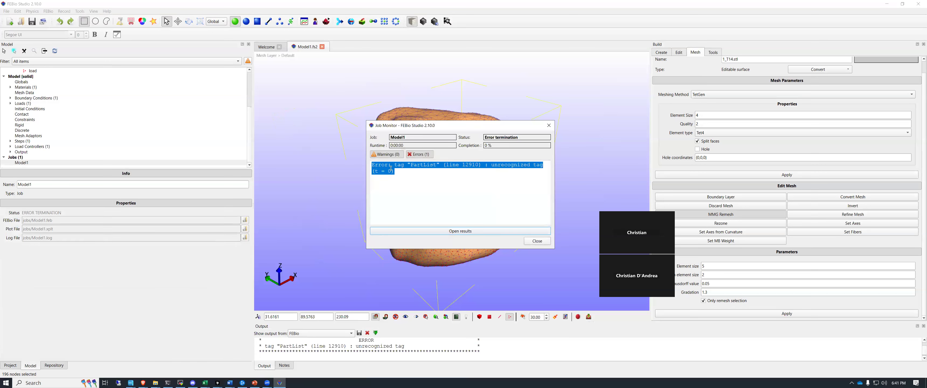
click(549, 125)
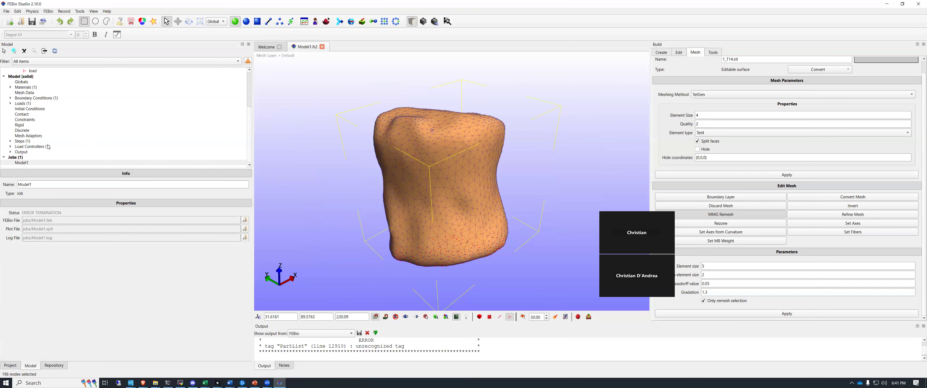
Examine the contents of Step1 and its time stepping, output and nonlinear solver settings for a possible error source.
click(12, 141)
click(17, 152)
scroll(40, 119, down, 3)
click(34, 114)
key(Down)
key(Down)
click(44, 103)
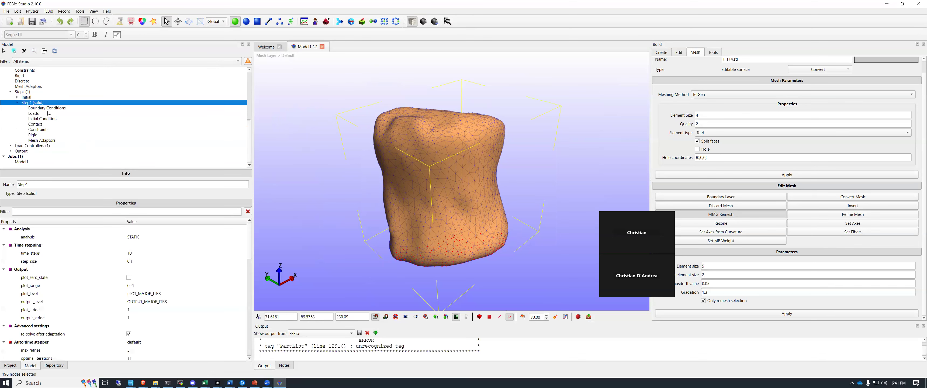
scroll(128, 247, down, 3)
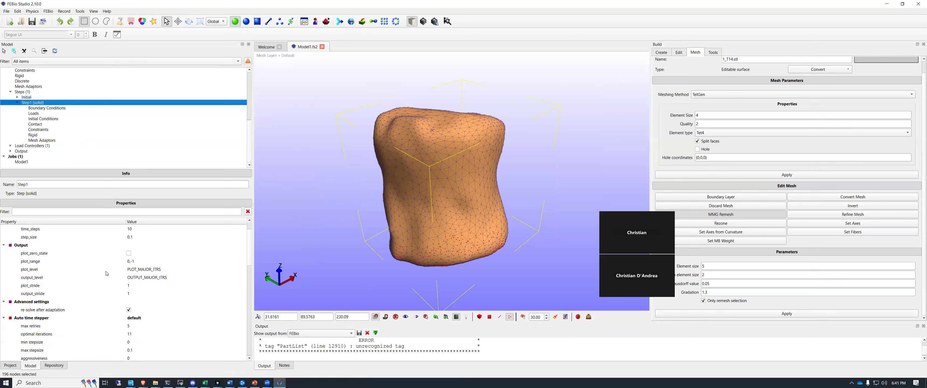
scroll(142, 304, up, 3)
scroll(139, 257, down, 10)
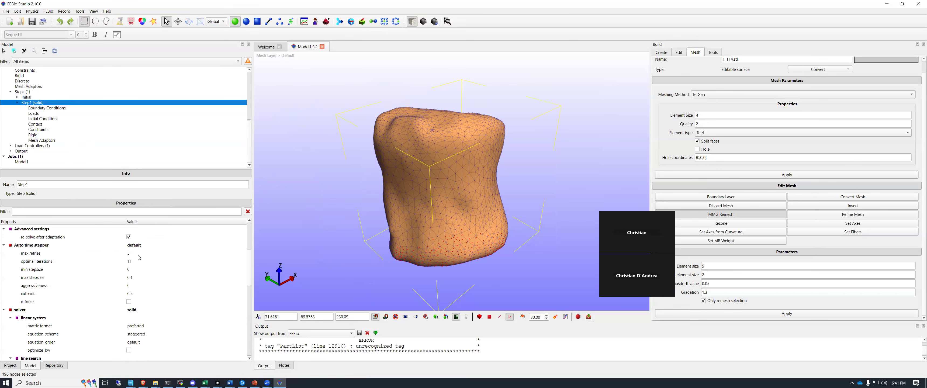
scroll(141, 279, up, 4)
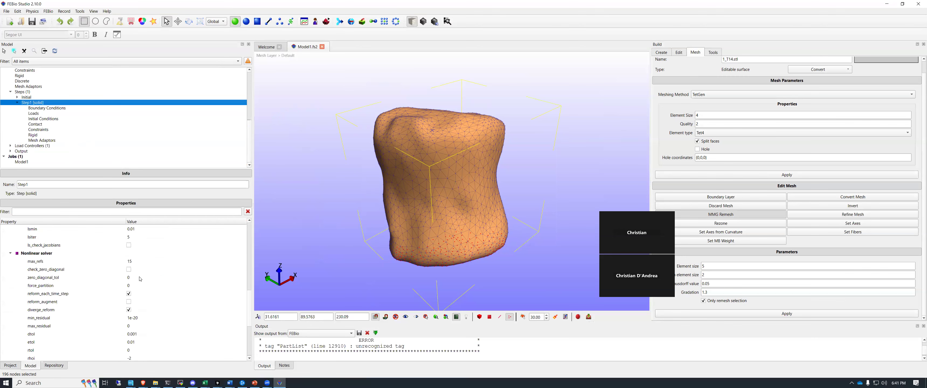
scroll(142, 275, up, 4)
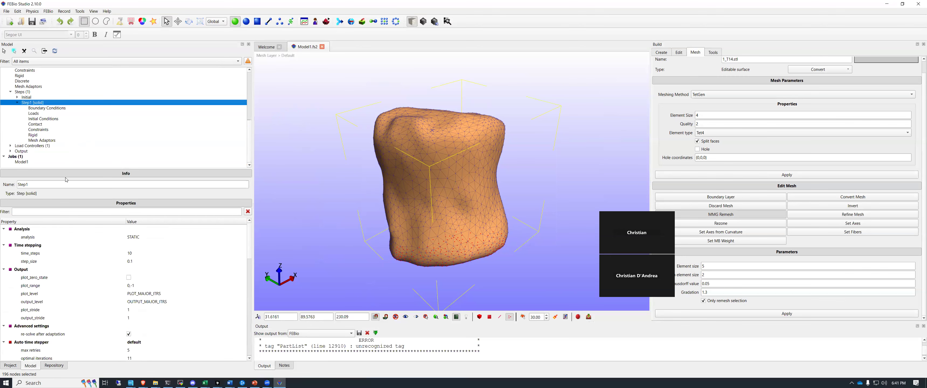
Inspect the anchor node selection among the named selections and collapse the geometry branches.
scroll(33, 96, up, 6)
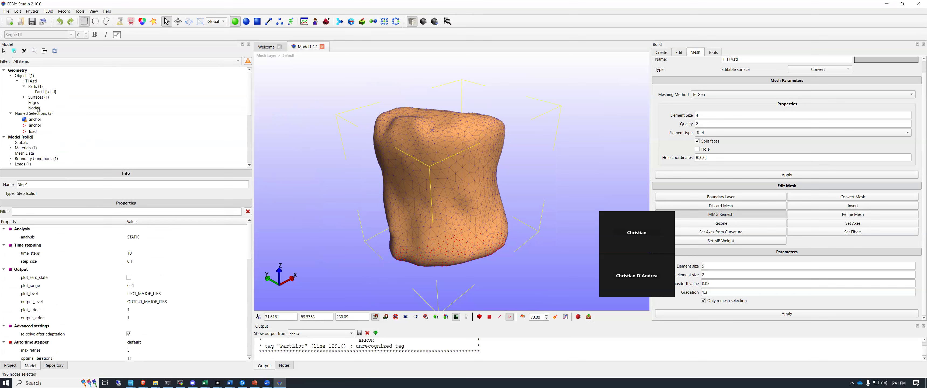
click(32, 114)
click(39, 125)
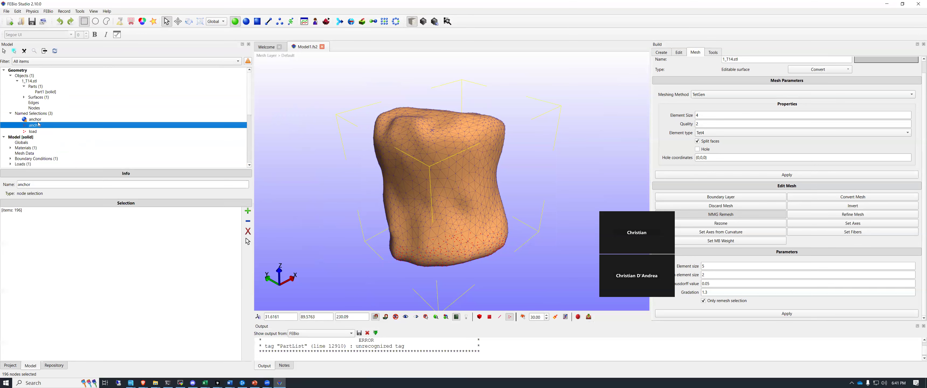
click(44, 114)
click(11, 114)
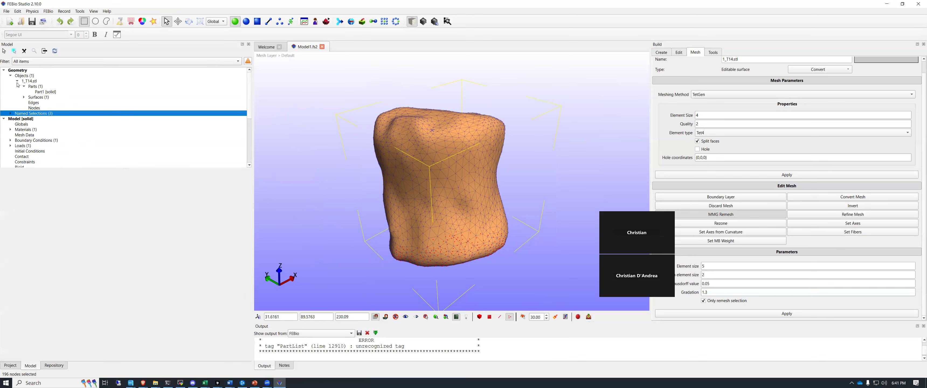
click(11, 76)
scroll(25, 148, down, 2)
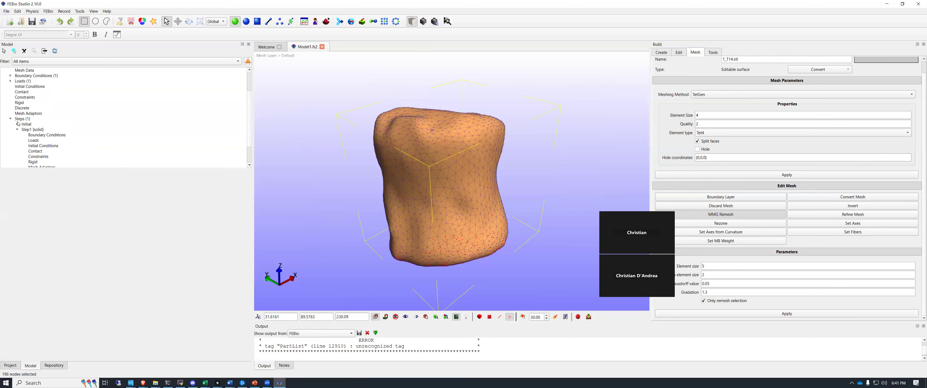
Examine the model tree's steps, load controllers and other physics entries for a possible source of the job error.
click(17, 129)
click(32, 147)
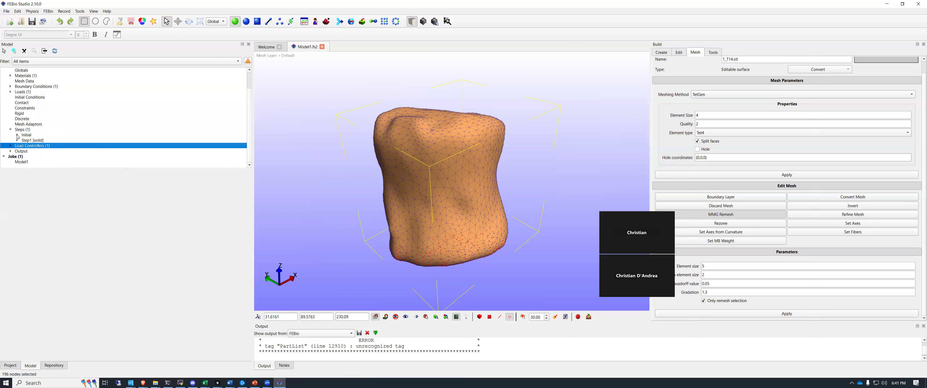
click(22, 141)
click(28, 120)
click(29, 113)
click(28, 107)
click(28, 98)
scroll(29, 97, up, 1)
click(32, 109)
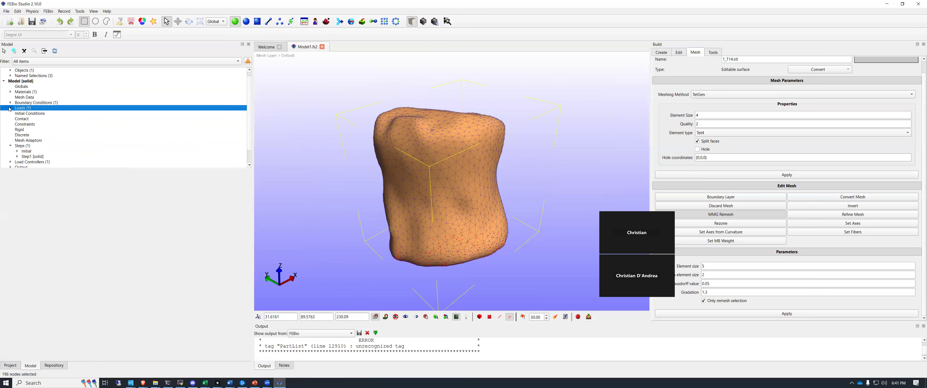
Remove the assigned nodes from the selection of the nodal force named load.
click(10, 103)
click(10, 113)
click(29, 119)
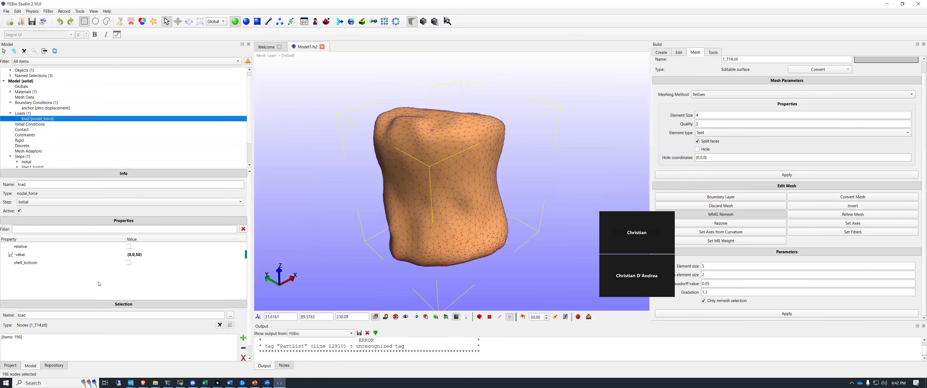
scroll(180, 340, down, 1)
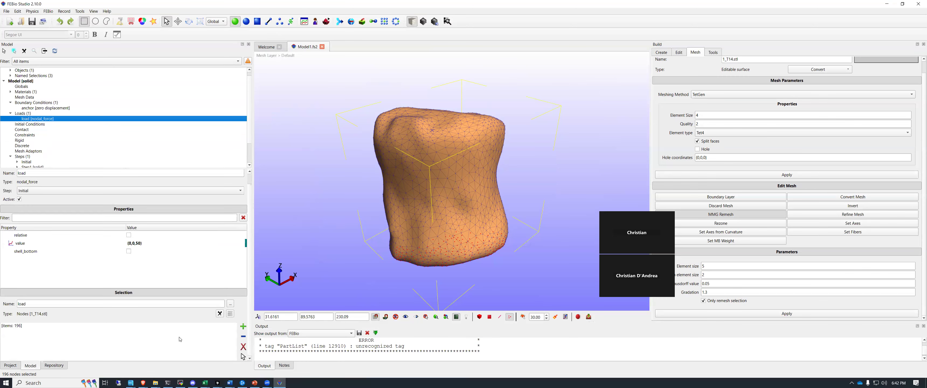
click(244, 337)
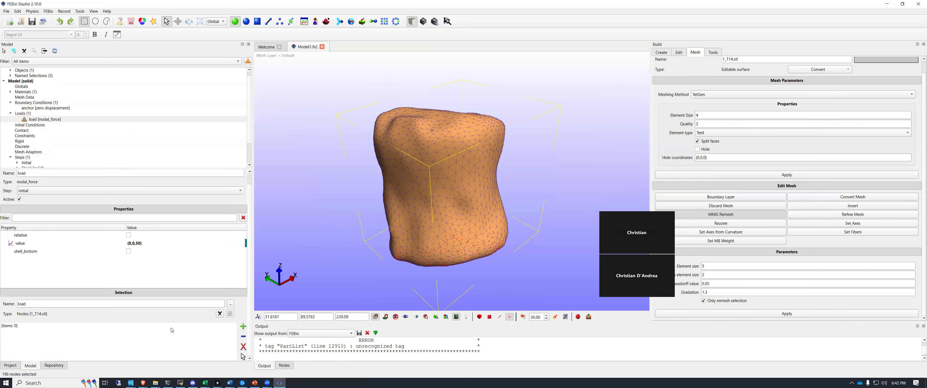
Assign a single node near the middle of the vertebra's upper surface to the nodal force named load.
middle_drag(470, 119, 451, 141)
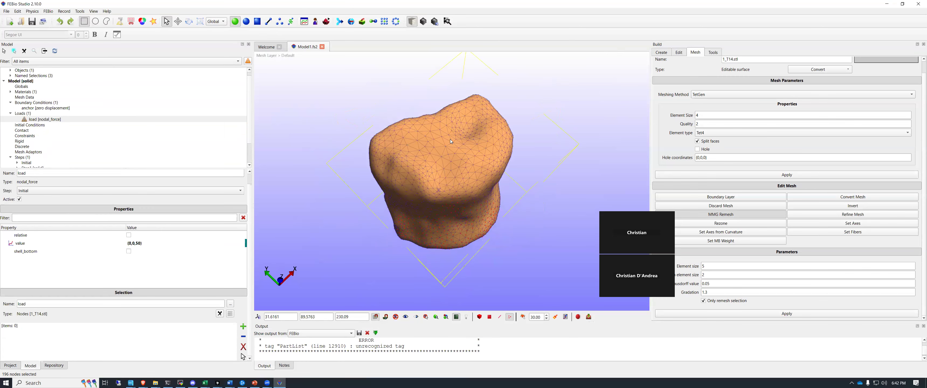
click(449, 135)
mouse_move(459, 180)
middle_down()
mouse_move(463, 165)
mouse_move(468, 187)
mouse_move(455, 187)
middle_up()
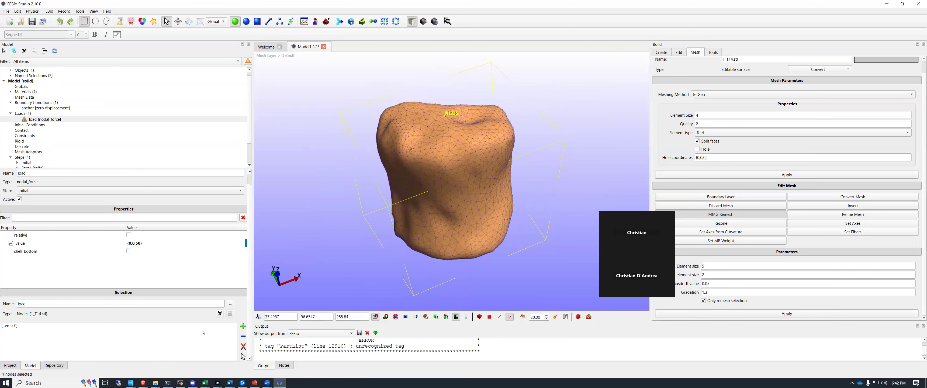
click(243, 326)
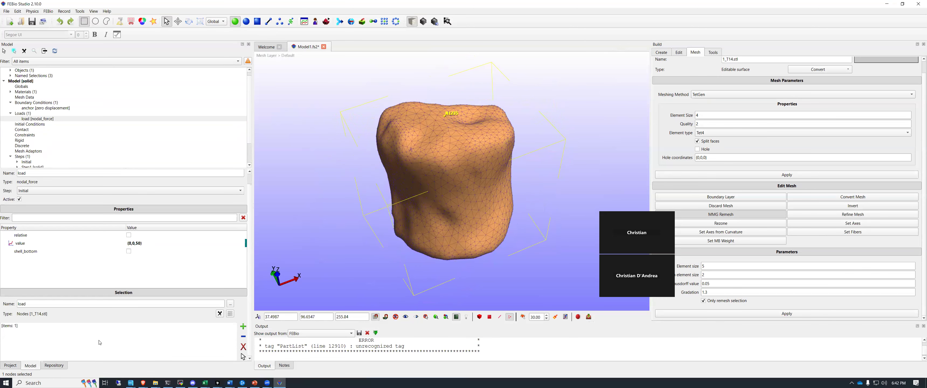
click(12, 327)
middle_drag(499, 148, 468, 213)
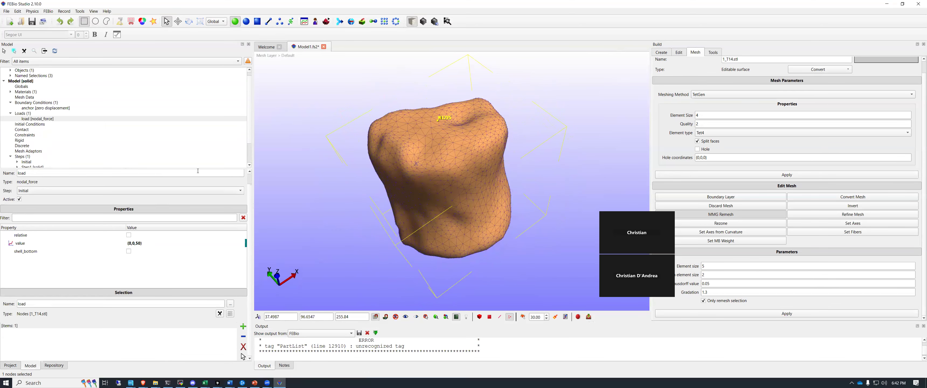
Rerun job Model1 in FEBio, overwriting its results, then read the PartList error and dismiss the job monitor.
click(326, 22)
click(473, 237)
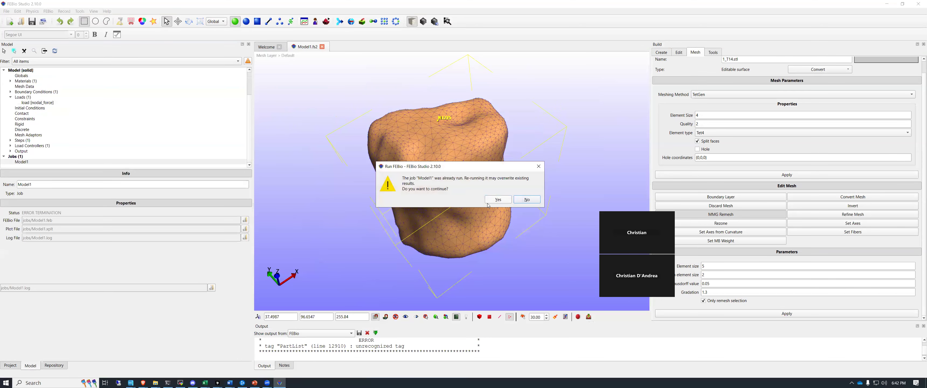
click(489, 201)
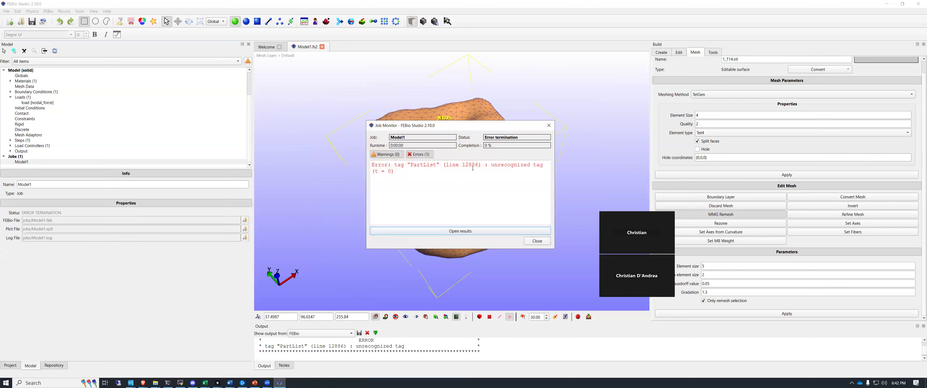
double_click(431, 165)
click(9, 80)
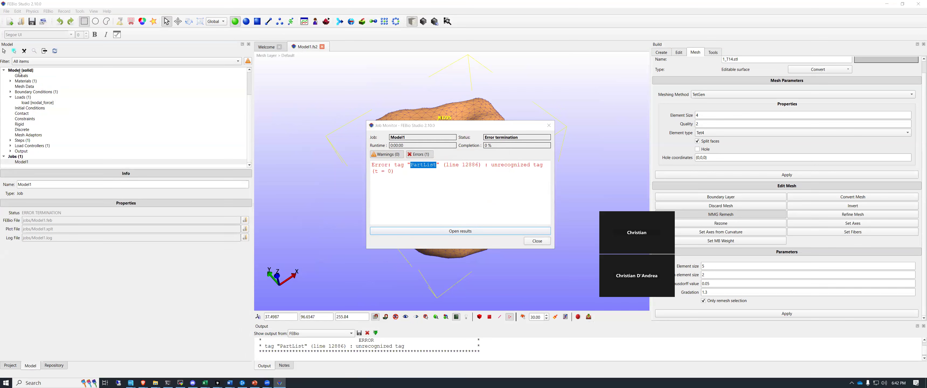
key(Escape)
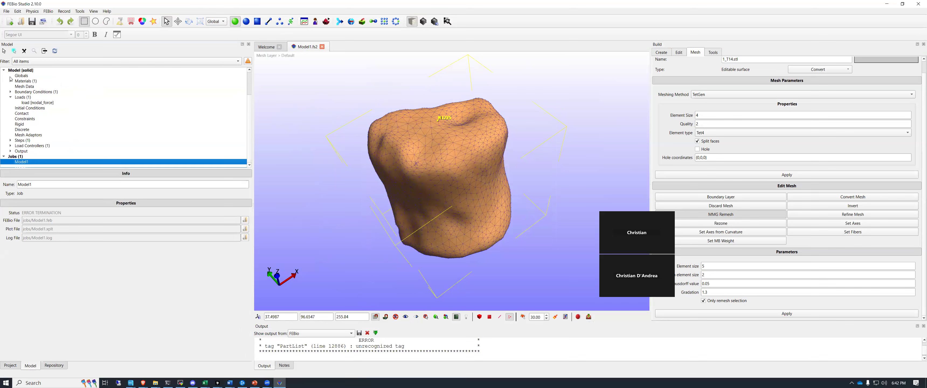
Delete the first of the two anchor entries in the named selections and check the remaining entries.
scroll(11, 76, up, 2)
double_click(15, 82)
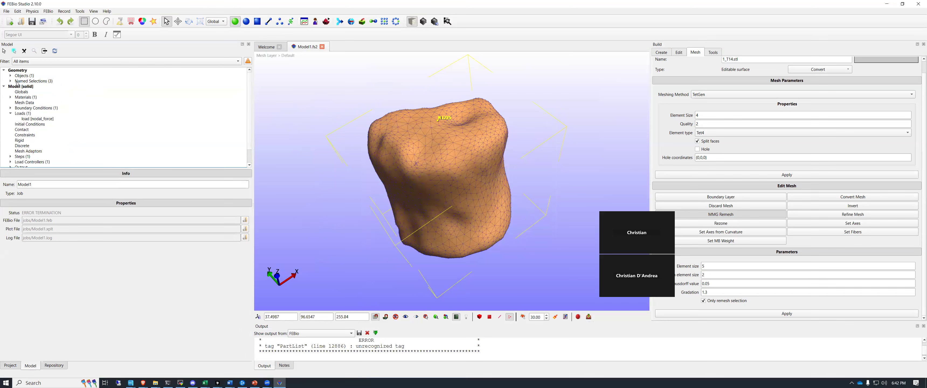
click(11, 82)
click(31, 87)
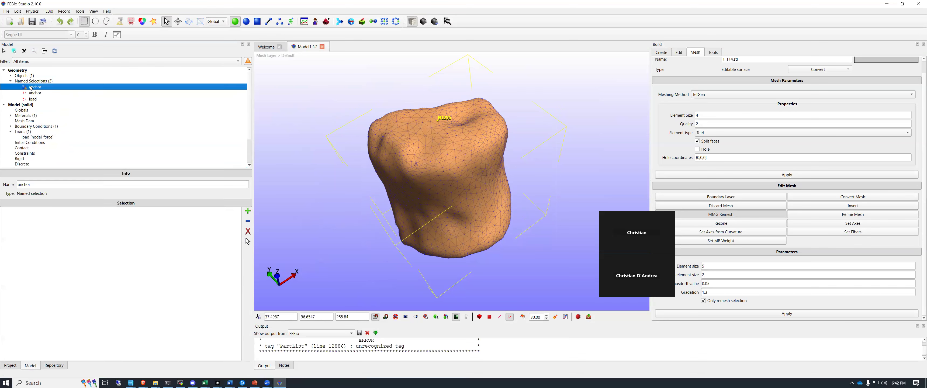
key(Delete)
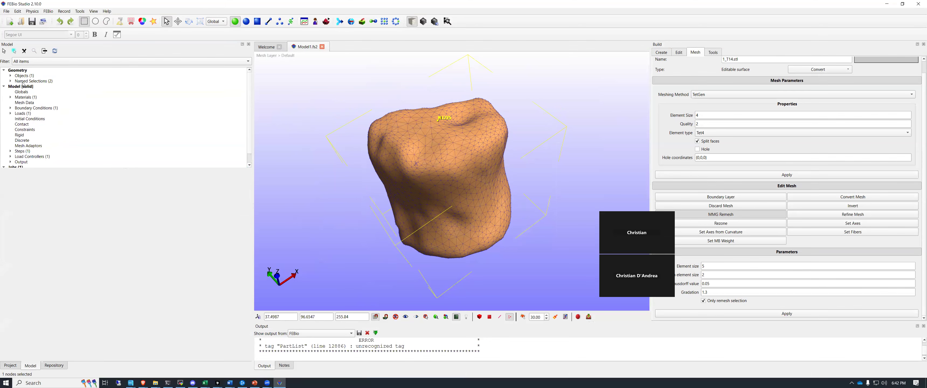
drag(445, 133, 471, 168)
drag(392, 140, 467, 163)
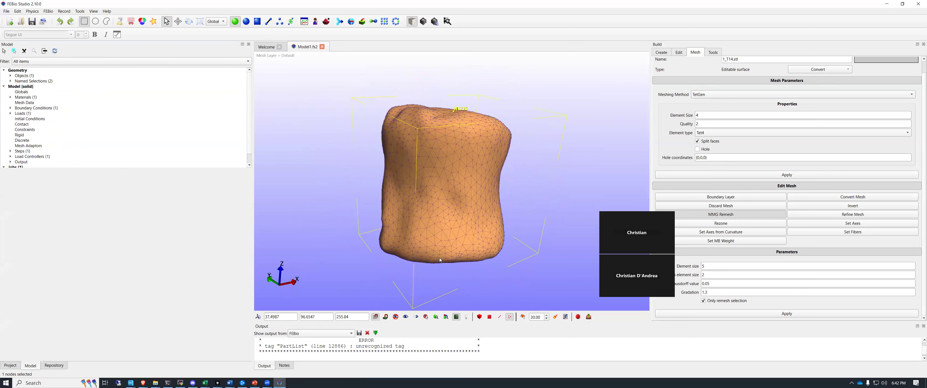
click(11, 81)
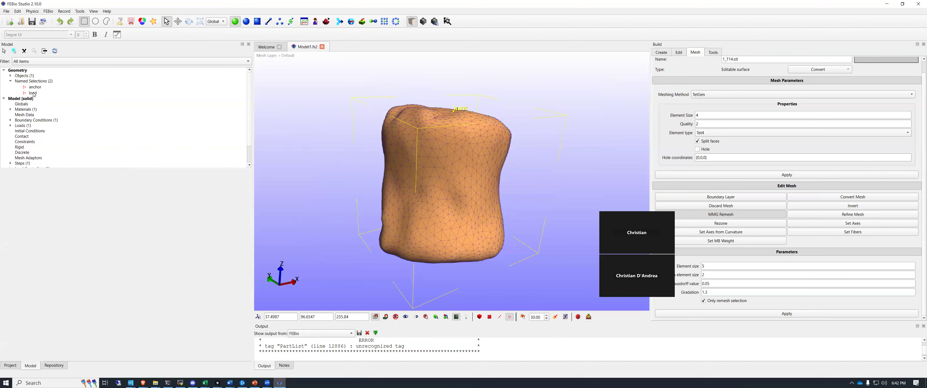
Run job Model1 in FEBio again, overwriting the existing results, and open the results.
click(326, 22)
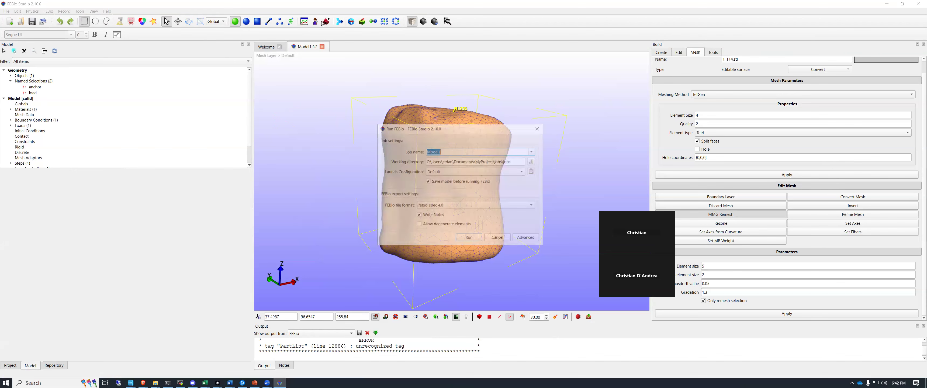
click(469, 238)
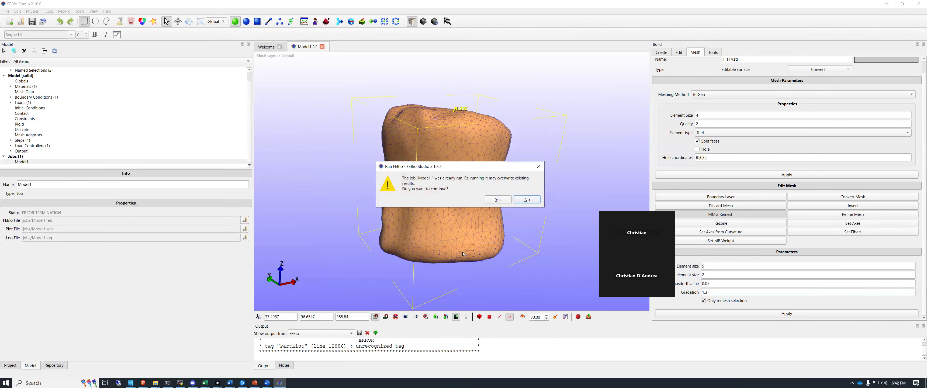
click(486, 201)
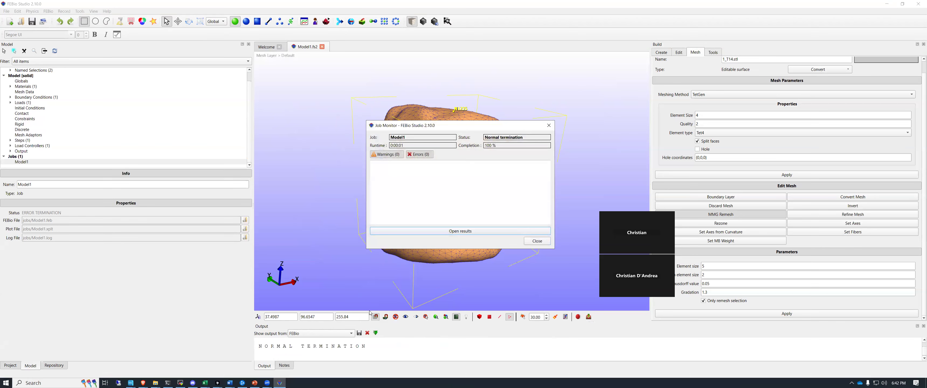
click(458, 231)
Play the result animation of Model1.xplt and examine the mesh's deformation from several sides.
drag(593, 144, 280, 127)
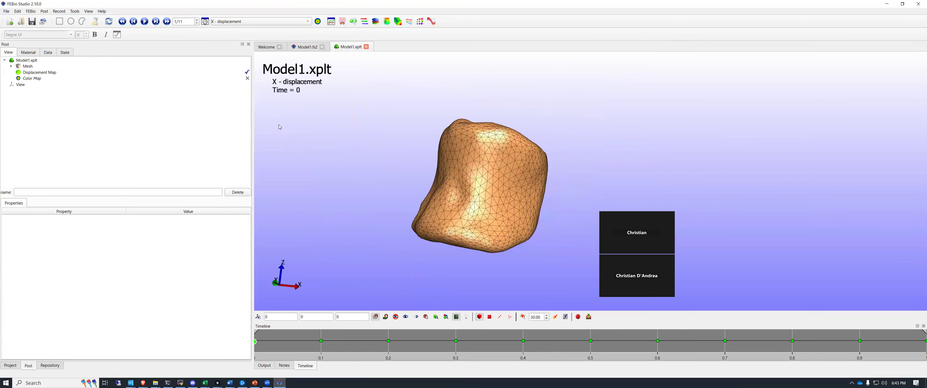
click(146, 22)
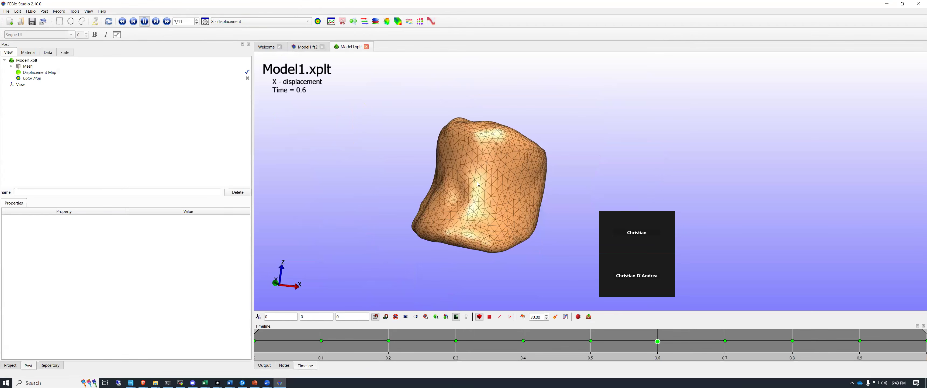
drag(544, 183, 525, 184)
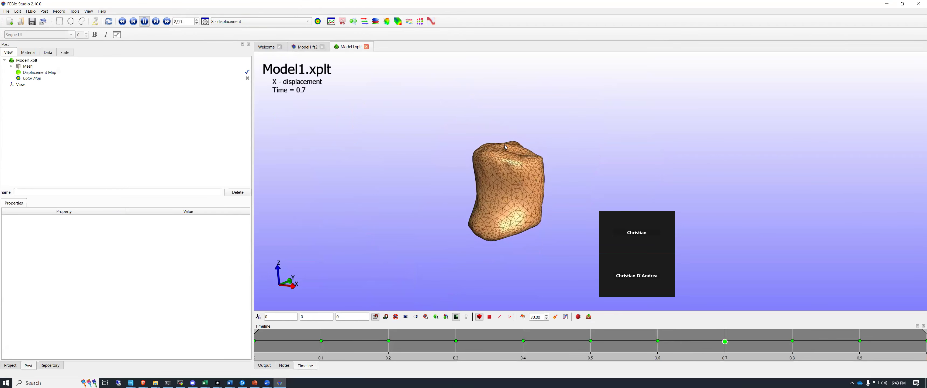
scroll(506, 147, up, 5)
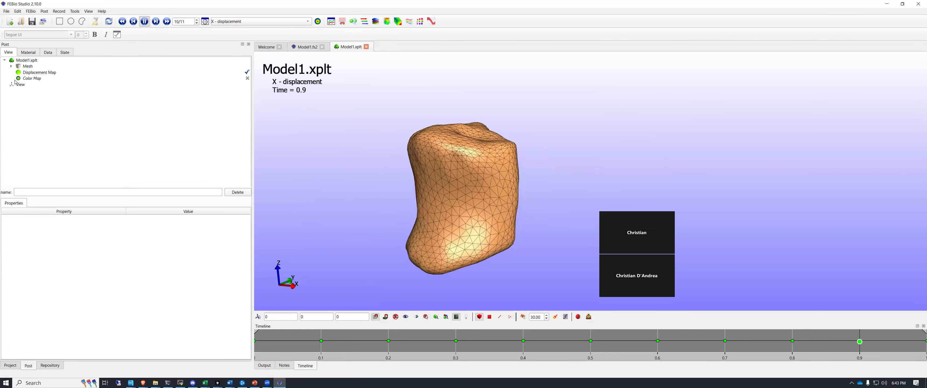
Pause the animation and color the result mesh by Z - stress.
click(25, 79)
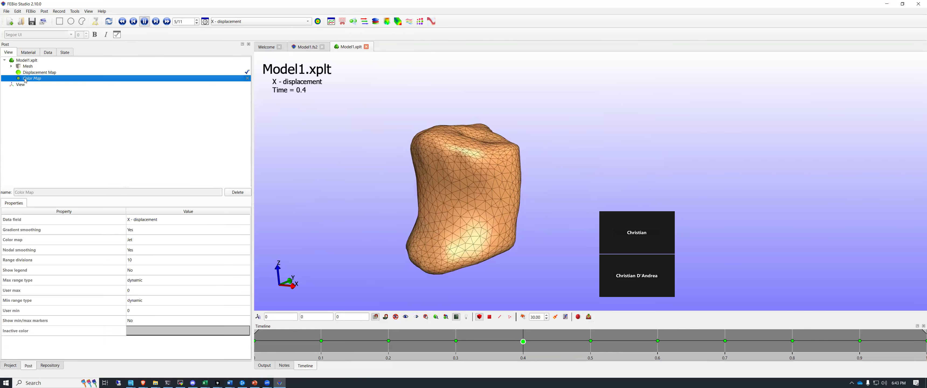
click(145, 22)
click(265, 22)
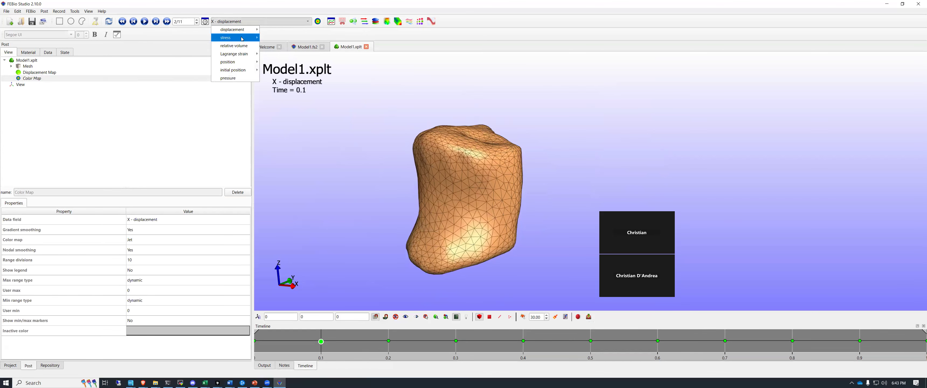
mouse_move(237, 37)
click(282, 54)
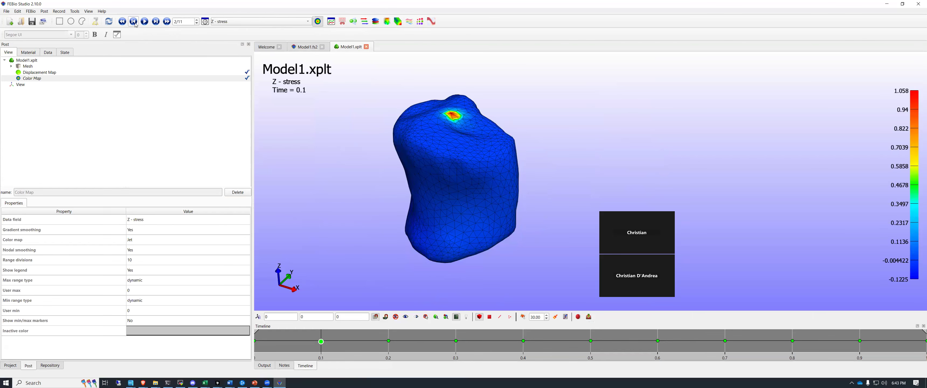
Play the Z - stress animation and examine the stress around the loaded node and across the whole mesh.
click(144, 22)
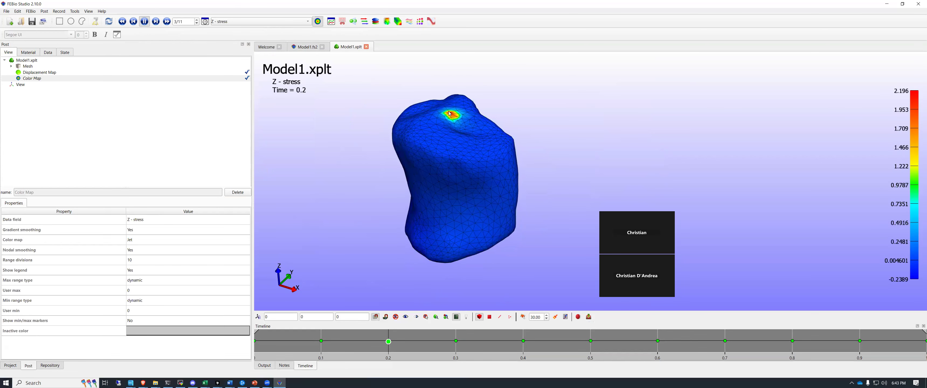
drag(482, 200, 469, 114)
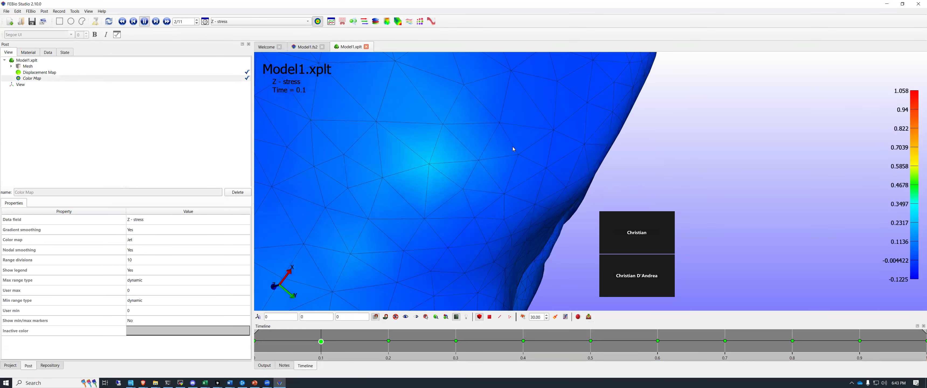
drag(521, 150, 511, 209)
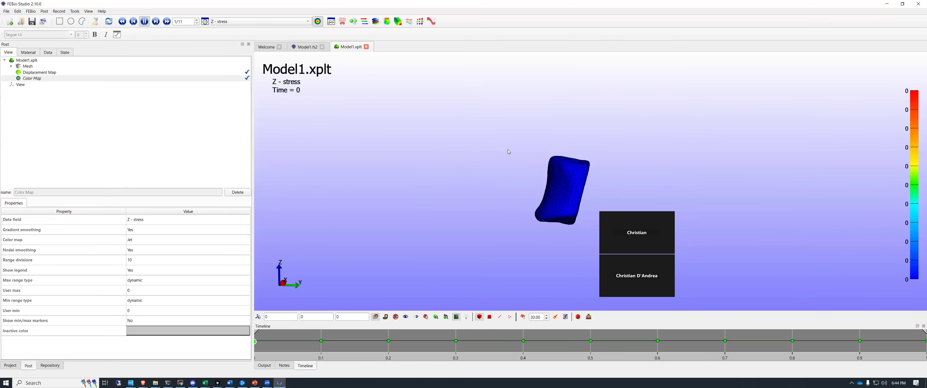
drag(541, 166, 524, 120)
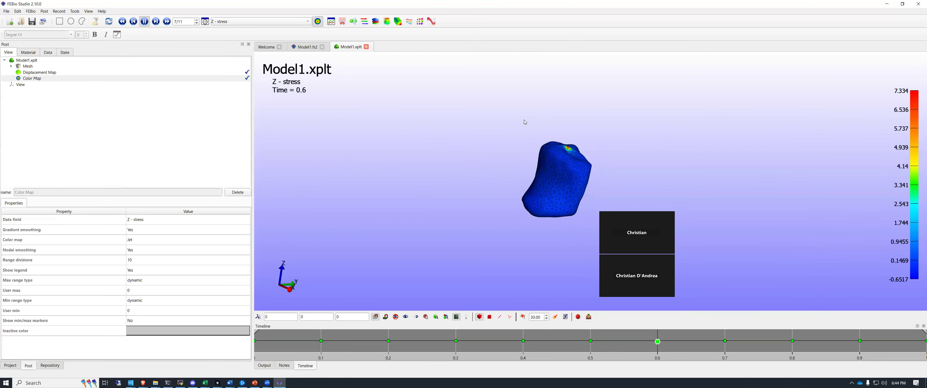